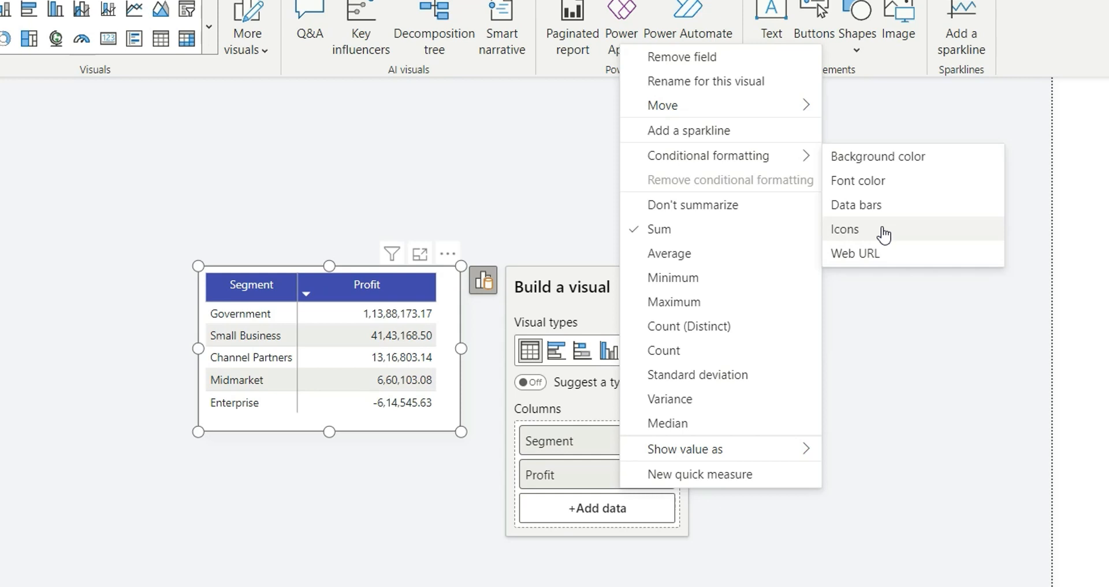
# Step: Open icon conditional formatting for Profit and choose the red down-triangle, yellow dash and green up-triangle style
pyautogui.click(884, 234)
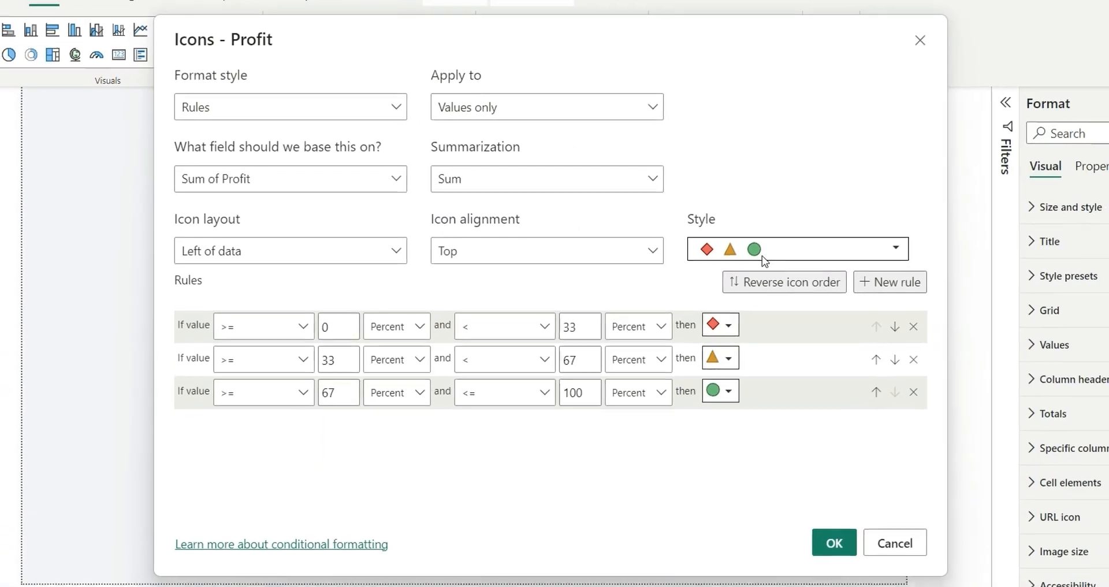
pyautogui.click(733, 250)
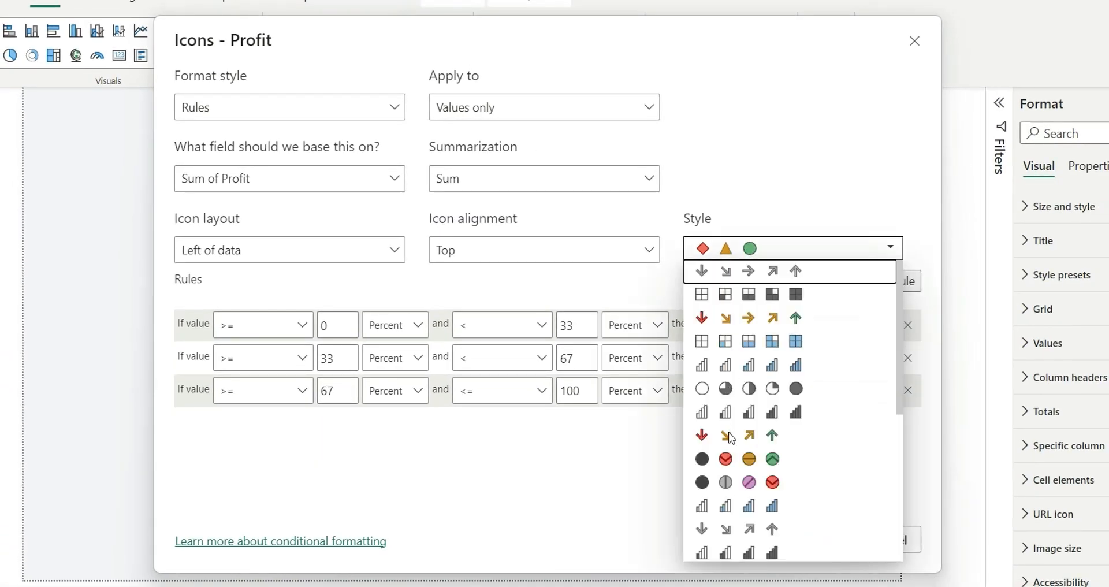
pyautogui.scroll(-5, 731, 438)
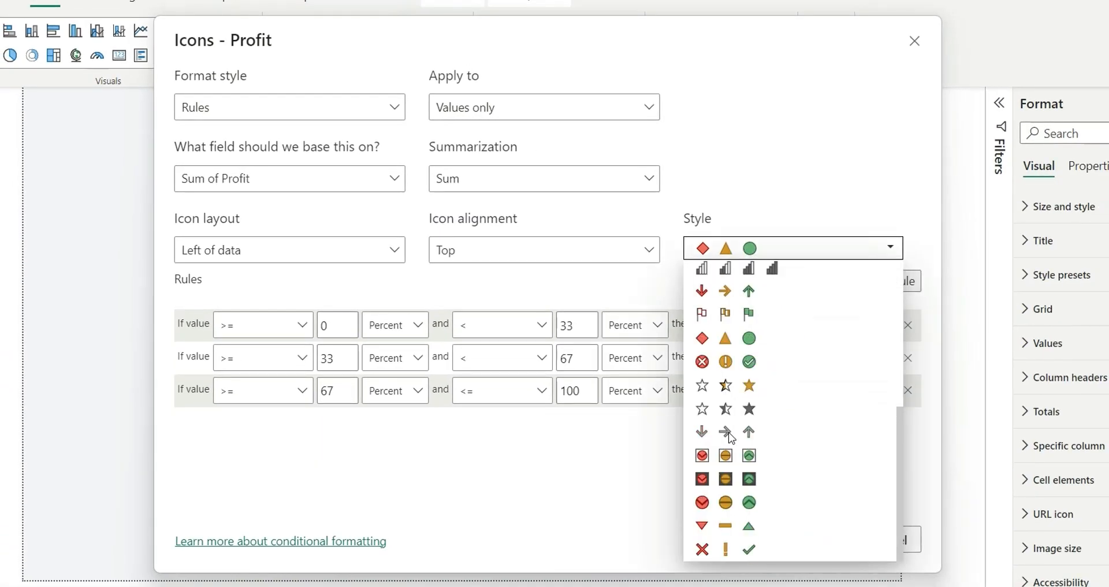
pyautogui.click(726, 528)
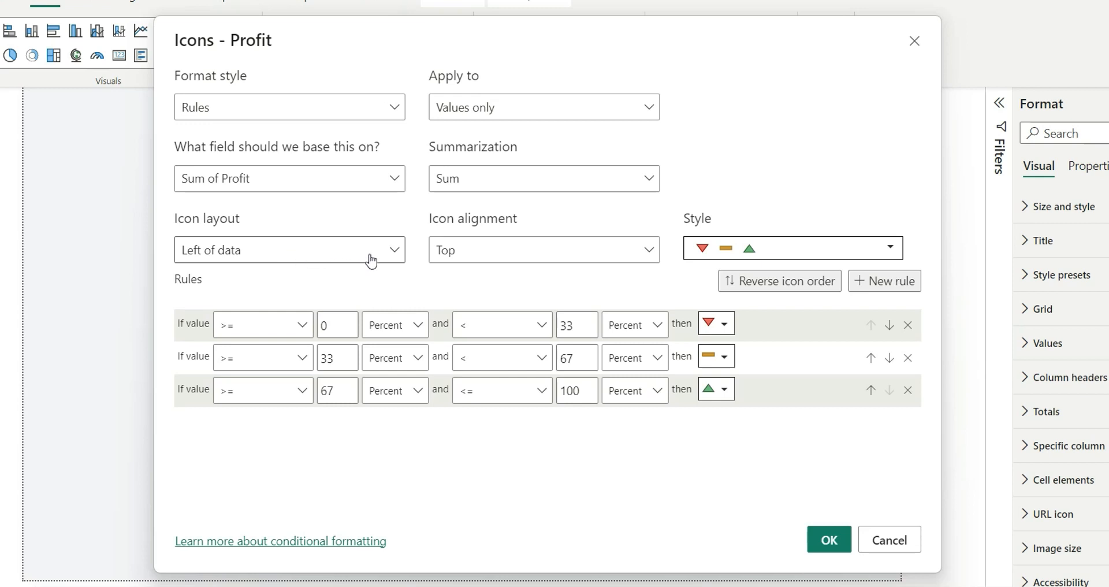
# Step: Set the Profit icon layout to Right of data and the icon alignment to Middle
pyautogui.click(283, 265)
pyautogui.click(261, 328)
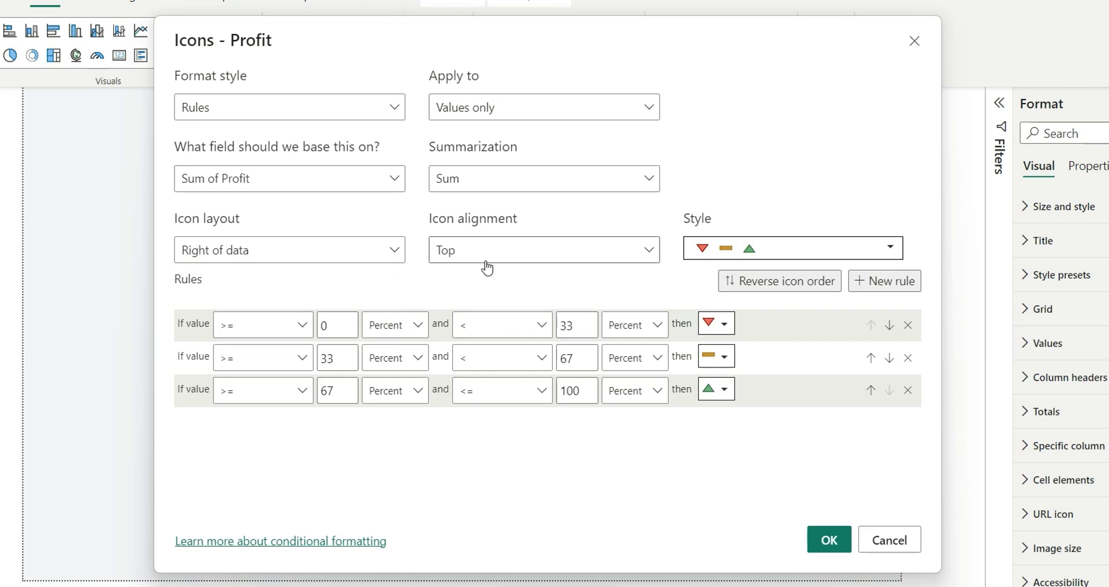
pyautogui.click(504, 253)
pyautogui.click(480, 309)
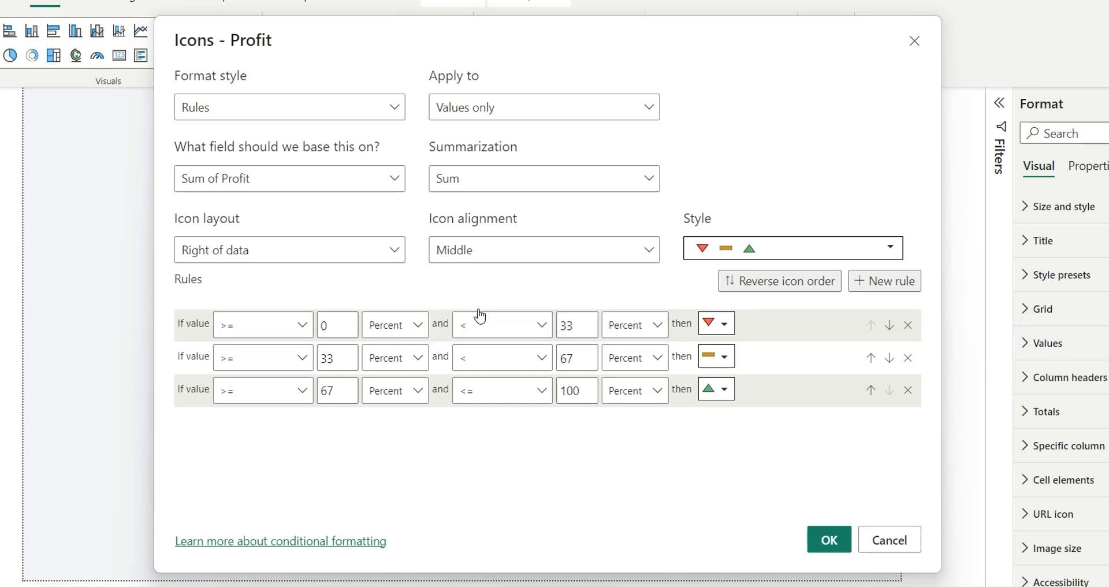
# Step: Switch the lower and upper bounds of all three icon rules from Percent to Number
pyautogui.click(386, 335)
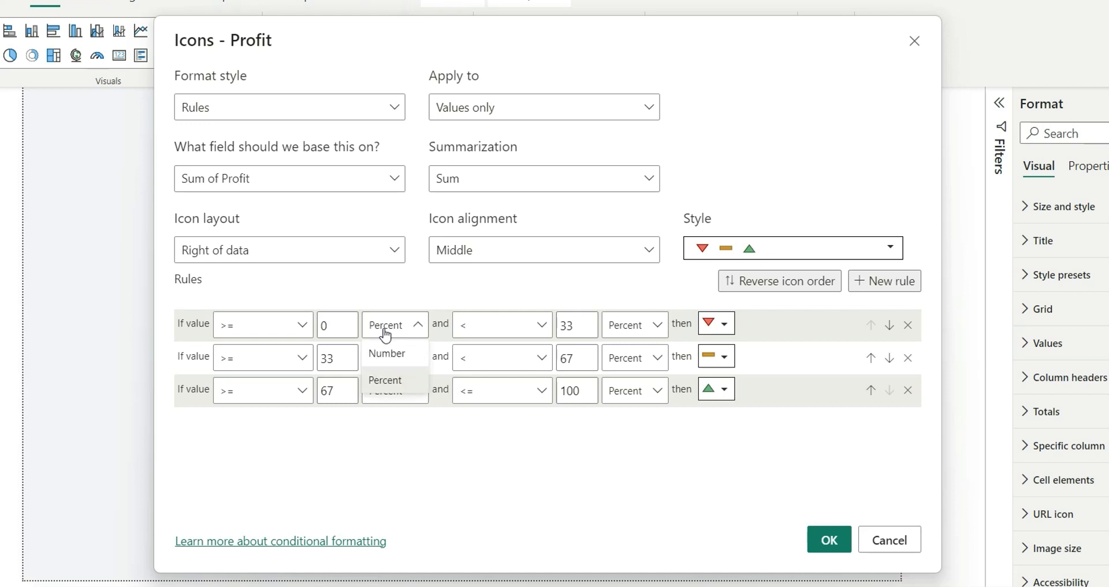
pyautogui.click(383, 357)
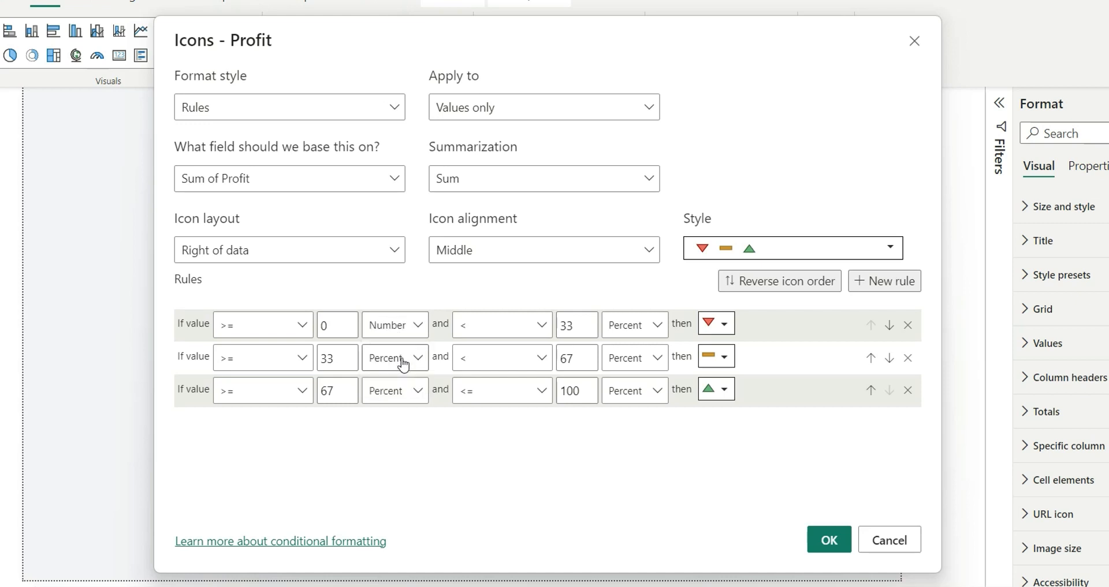
pyautogui.click(621, 328)
pyautogui.click(621, 353)
pyautogui.click(407, 364)
pyautogui.click(414, 386)
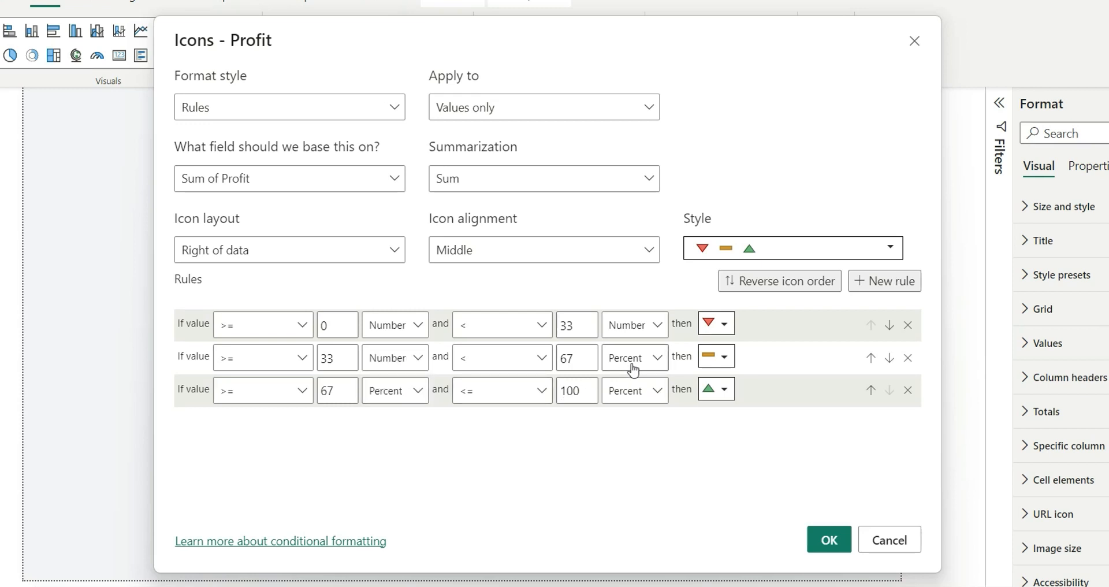
pyautogui.click(628, 367)
pyautogui.click(626, 384)
pyautogui.click(367, 400)
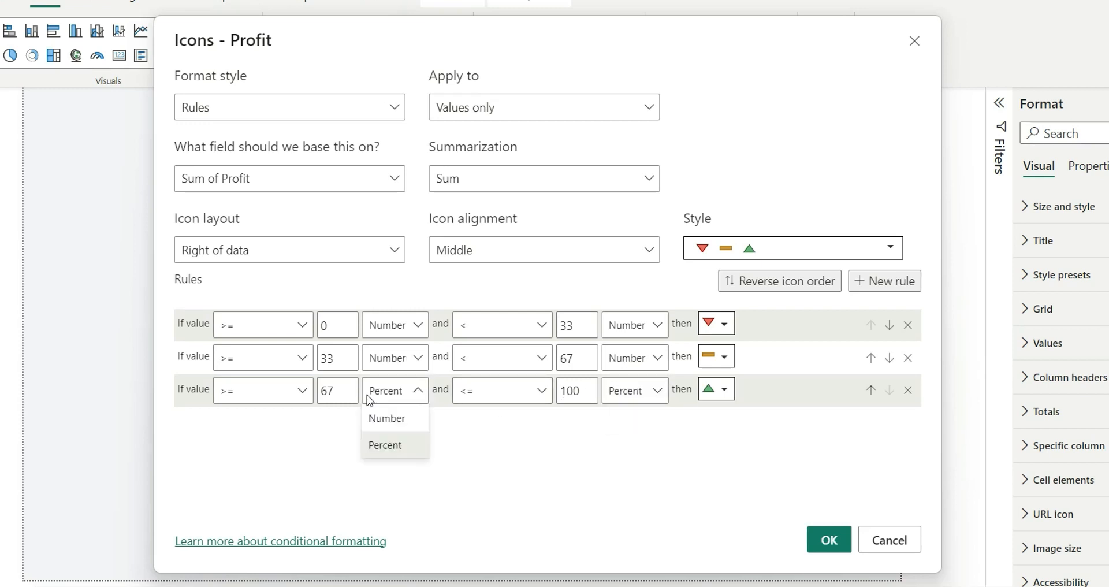
pyautogui.click(404, 421)
pyautogui.click(636, 392)
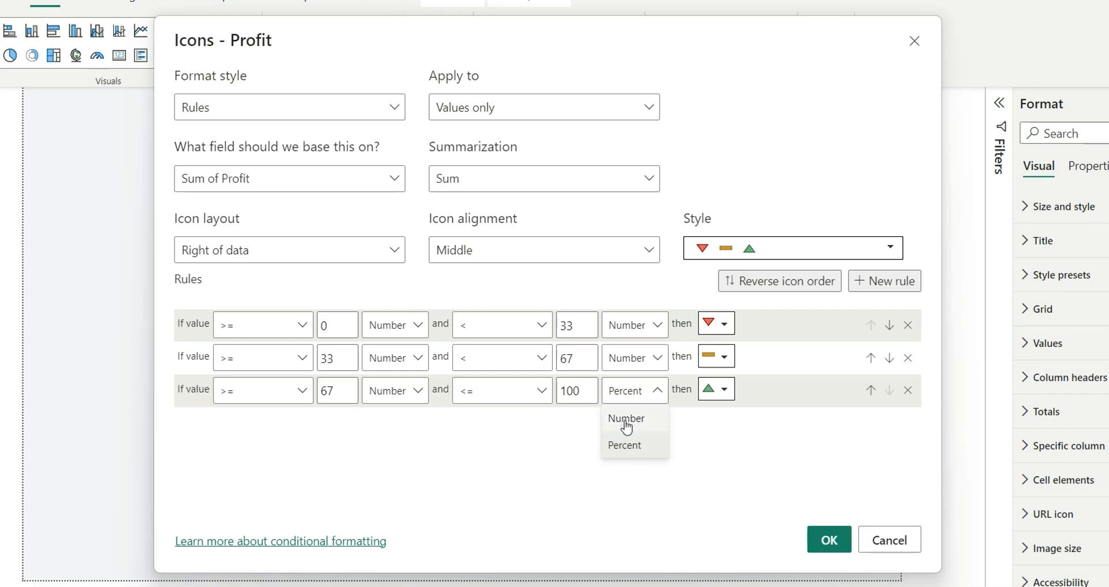
pyautogui.click(625, 418)
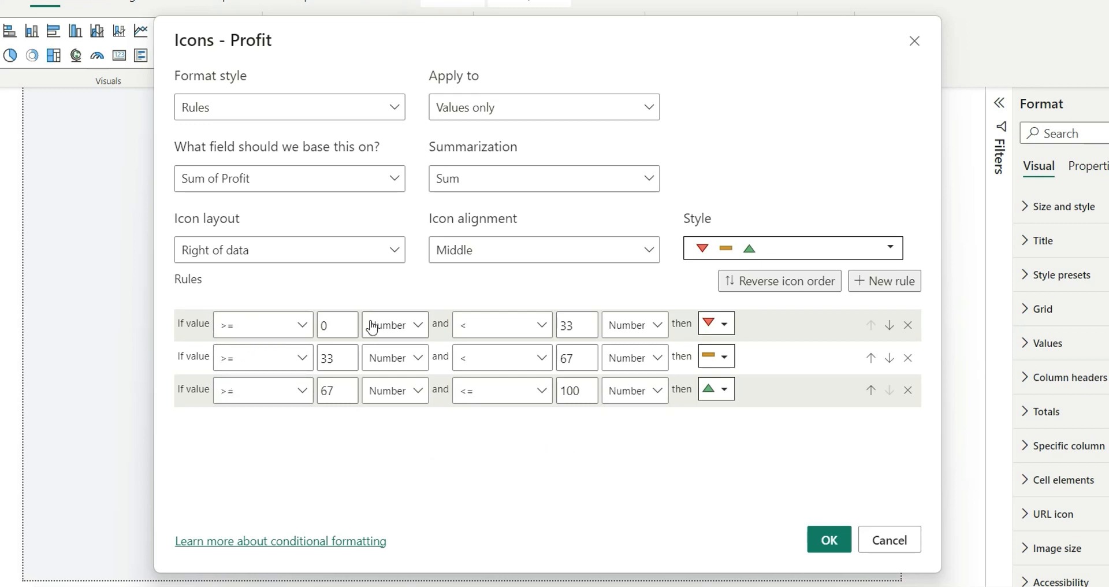
# Step: Set the red down-triangle rule to cover values from the minimum up to less than 0
pyautogui.doubleClick(334, 330)
pyautogui.press('BackSpace')
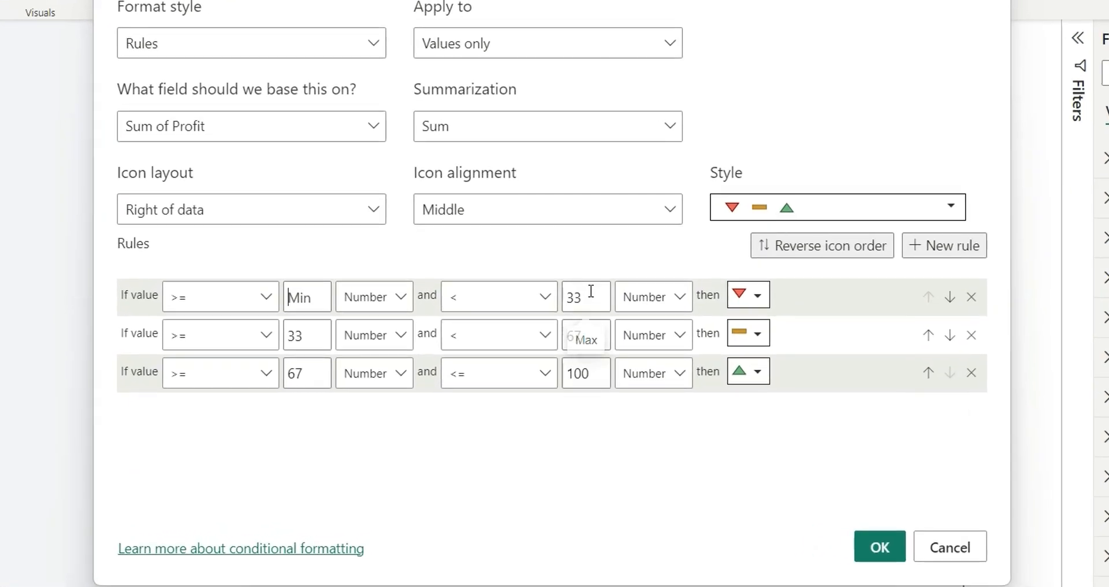
pyautogui.doubleClick(580, 324)
pyautogui.write('0')
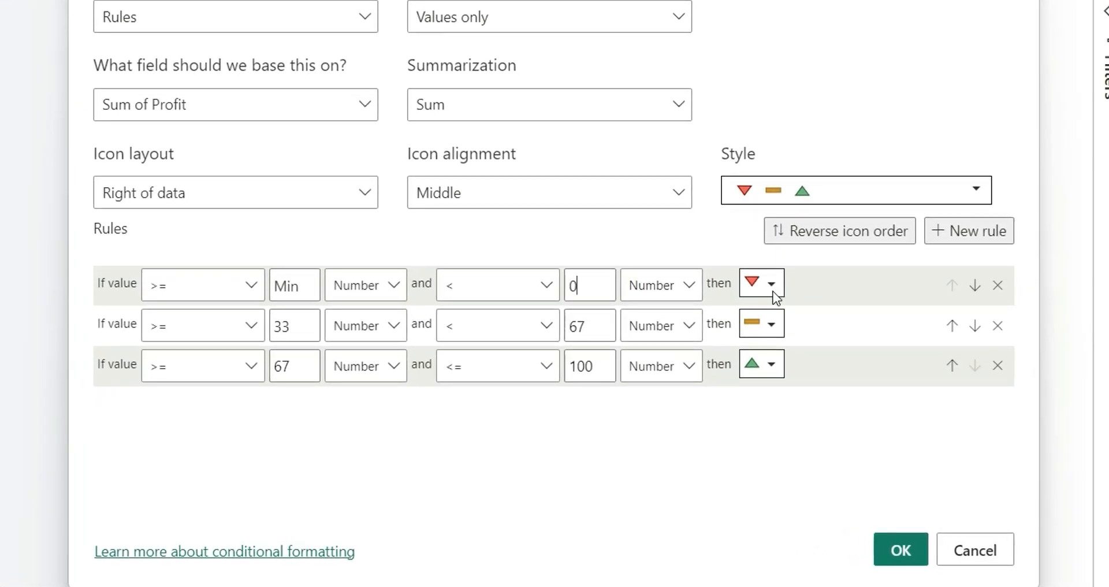
# Step: Set the yellow dash rule to apply when the value equals 0
pyautogui.click(210, 340)
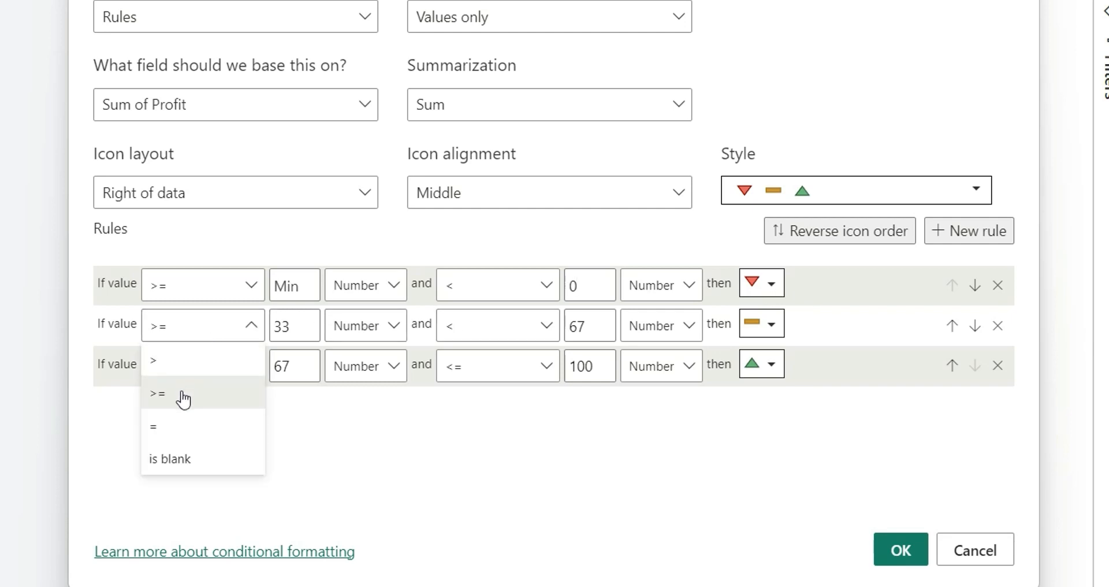
pyautogui.click(183, 421)
pyautogui.doubleClick(283, 326)
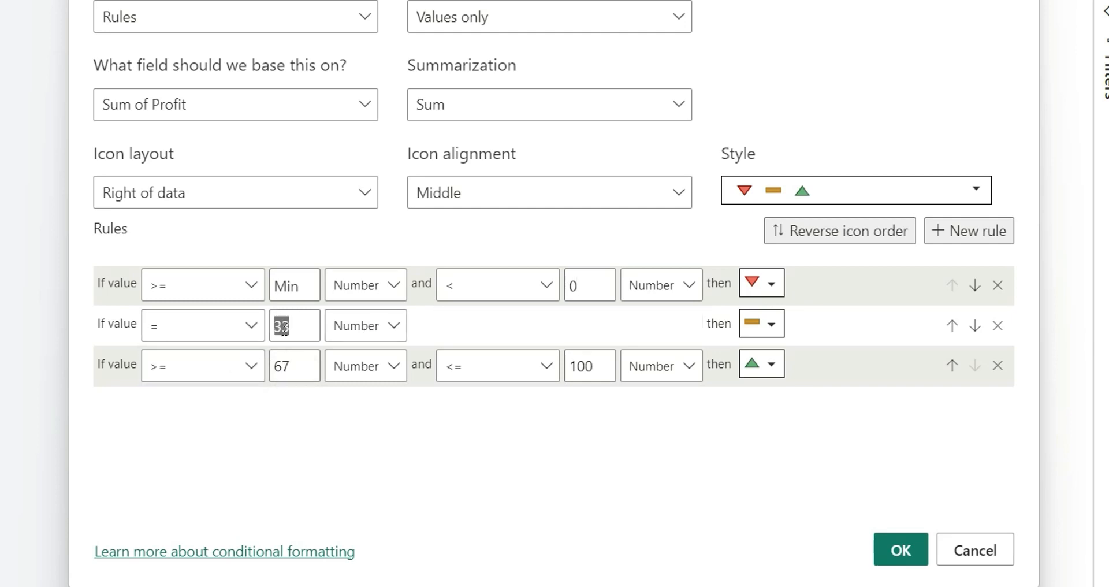
pyautogui.write('0')
# Step: Set the green up-triangle rule to values greater than 0 up to the maximum and apply the icon formatting
pyautogui.click(206, 383)
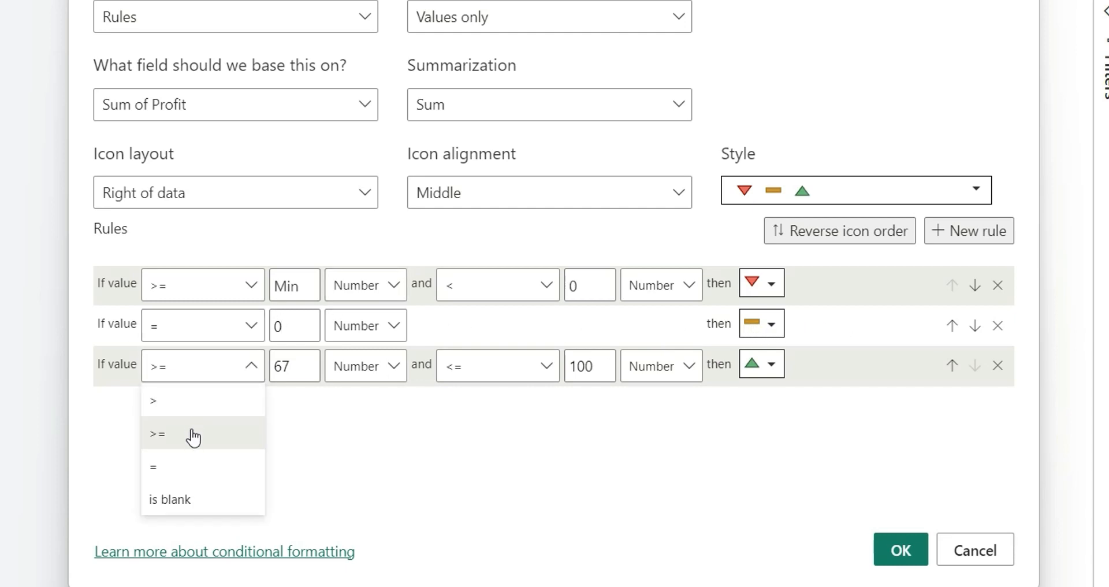
pyautogui.click(190, 401)
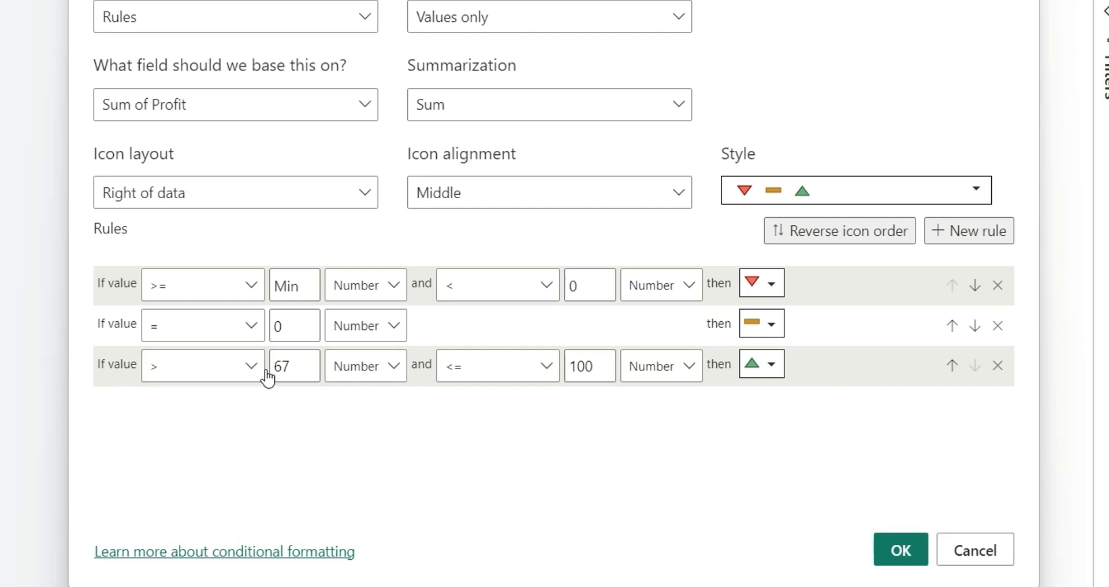
pyautogui.doubleClick(284, 366)
pyautogui.write('0')
pyautogui.click(585, 366)
pyautogui.doubleClick(585, 367)
pyautogui.press('BackSpace')
pyautogui.click(908, 555)
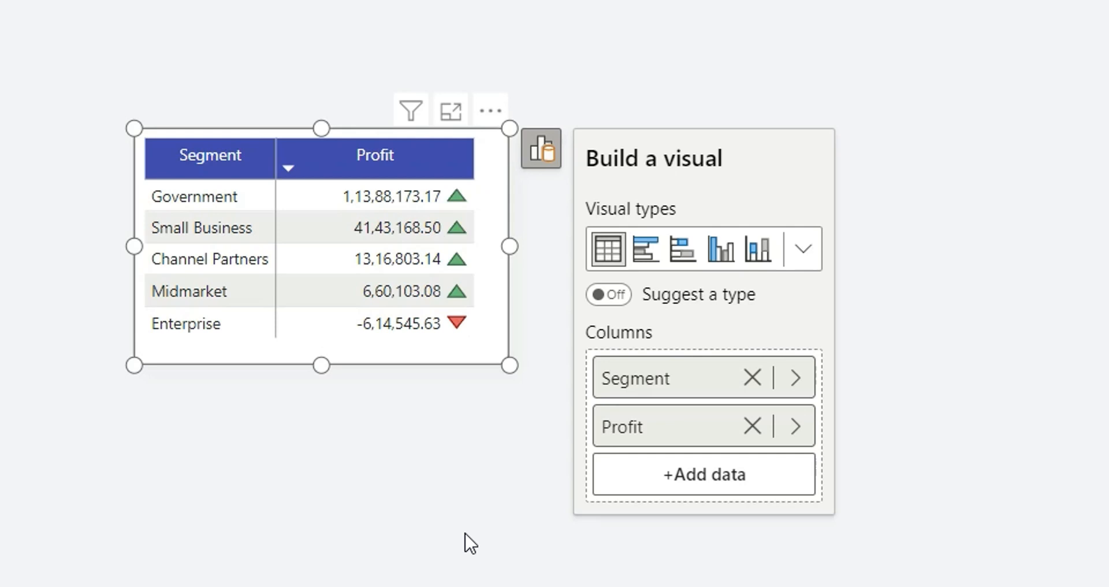
# Step: Insert a card visual on the empty canvas to the right of the table and add the Profit field to it
pyautogui.click(800, 58)
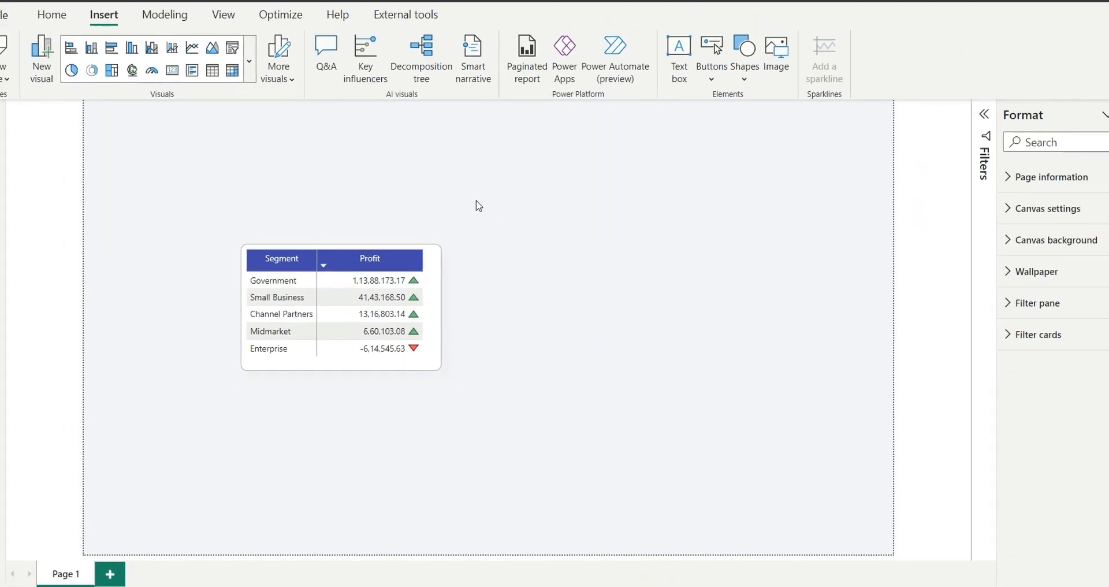
pyautogui.click(175, 73)
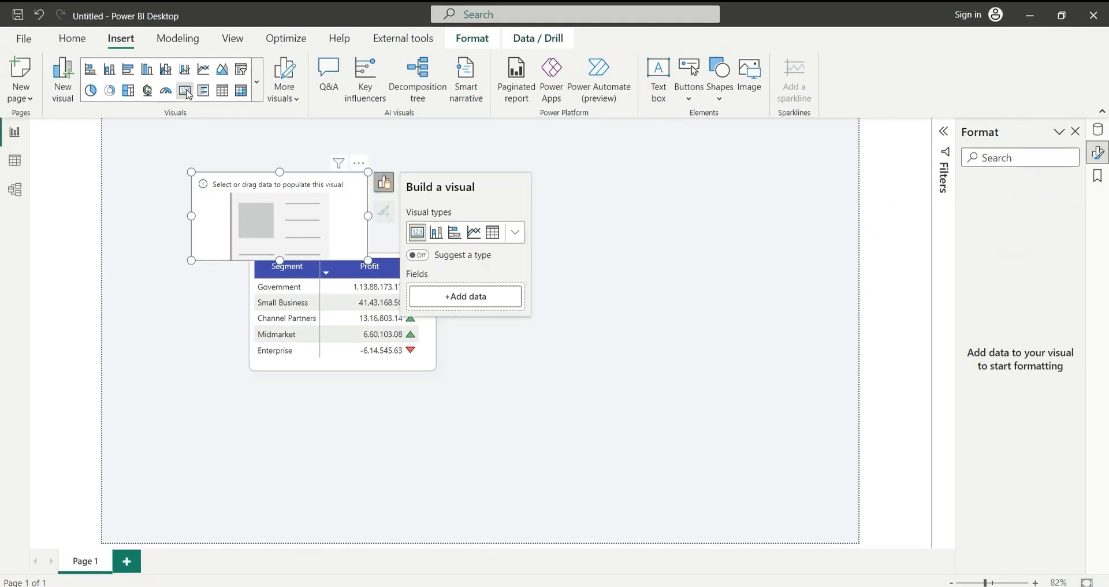
pyautogui.moveTo(301, 225); pyautogui.dragTo(725, 278)
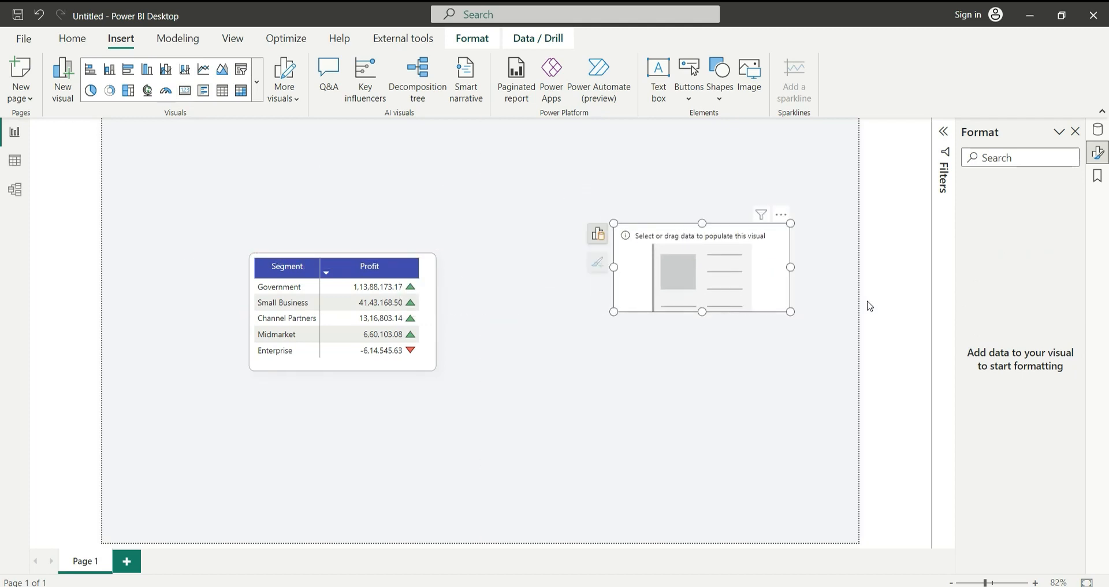
pyautogui.click(597, 234)
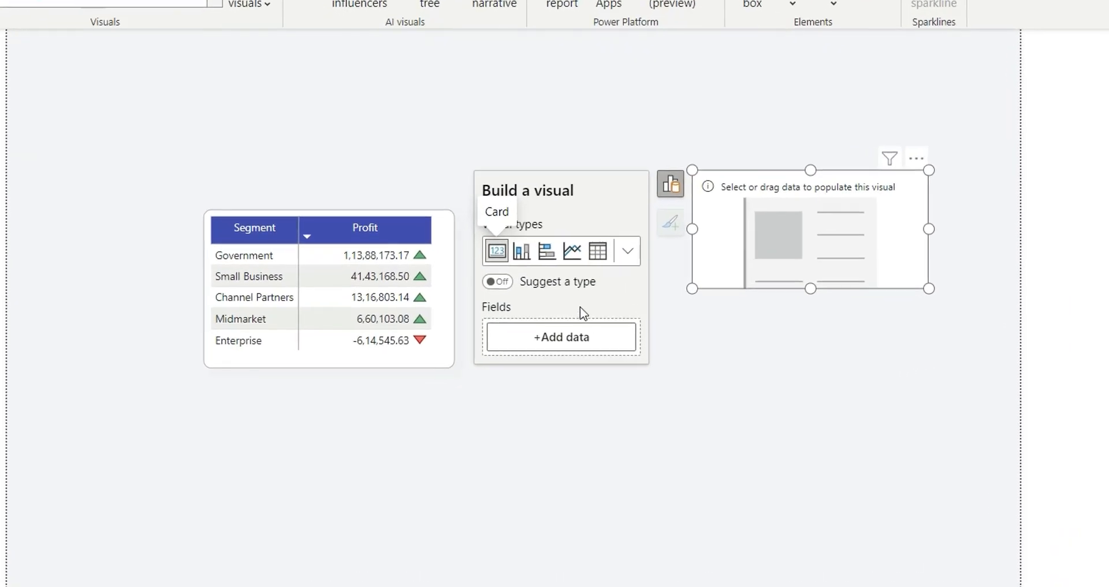
pyautogui.click(587, 335)
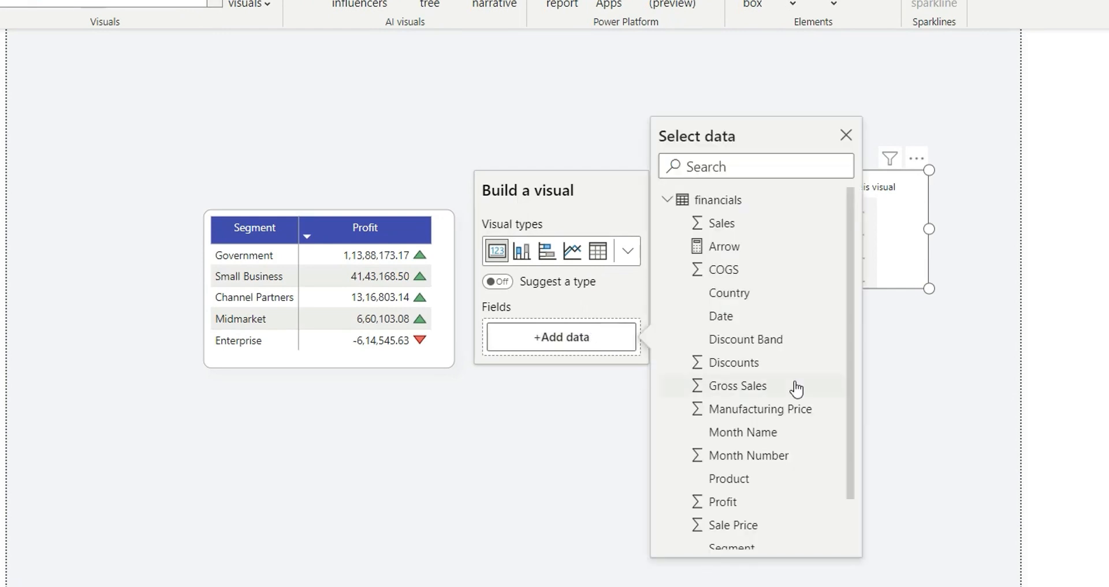
pyautogui.scroll(-2, 745, 254)
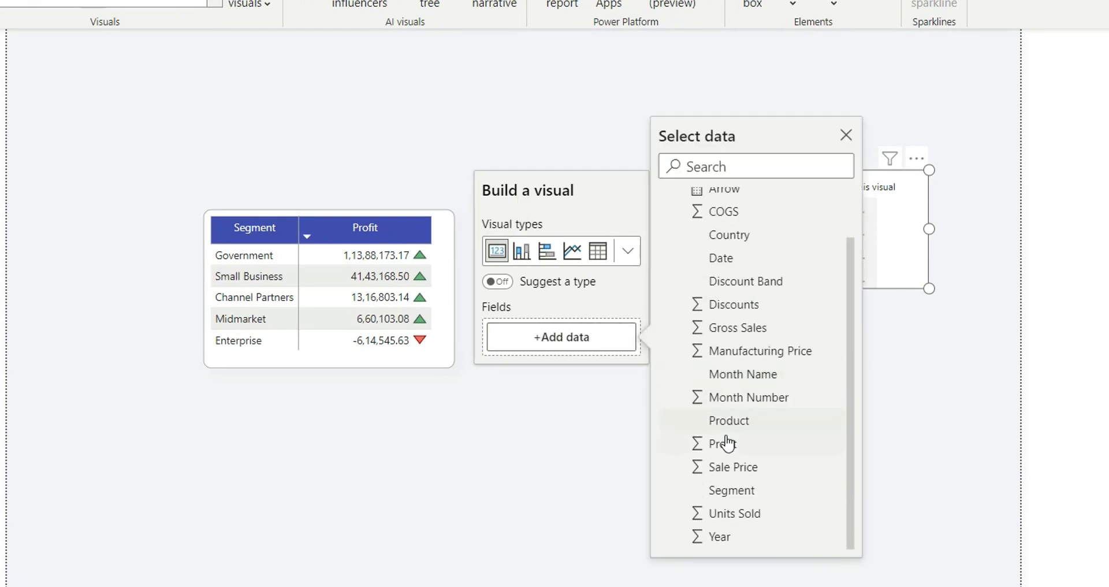
pyautogui.click(720, 445)
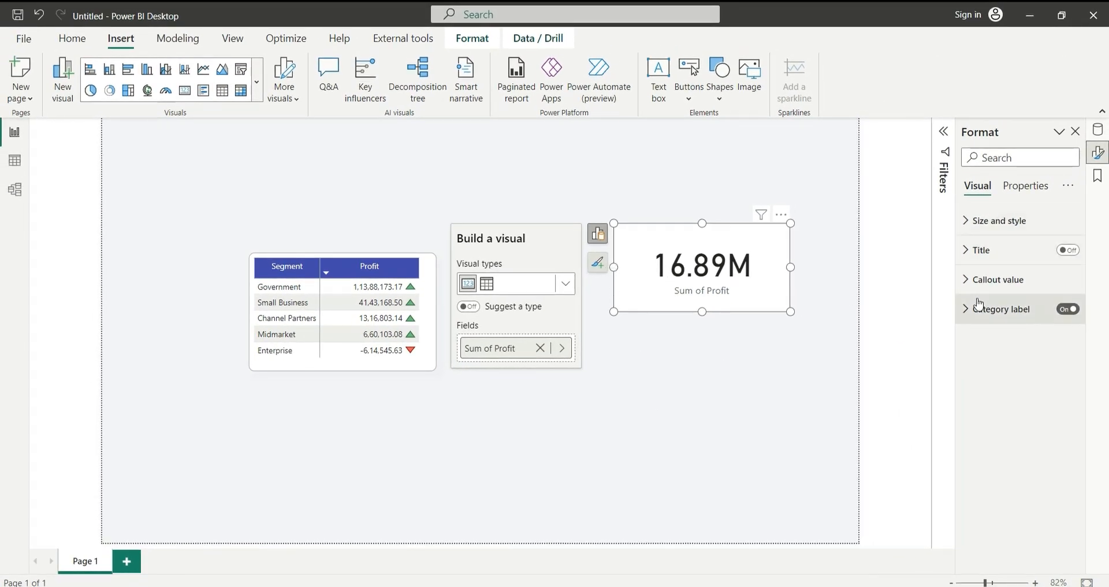
# Step: Check the Profit card's callout value formatting options and delete the card
pyautogui.click(976, 280)
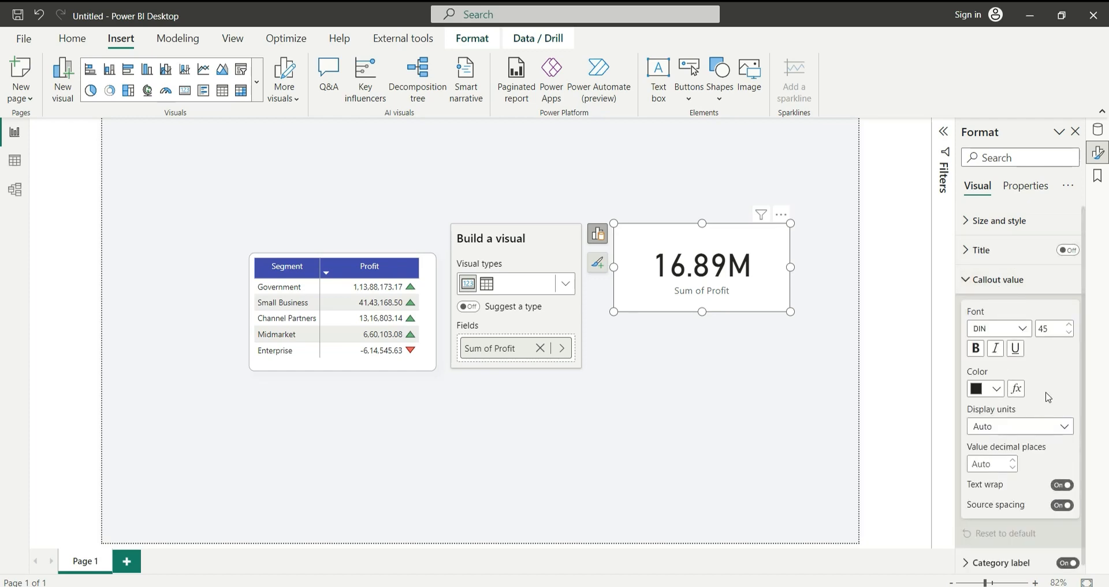
pyautogui.scroll(-1, 1048, 394)
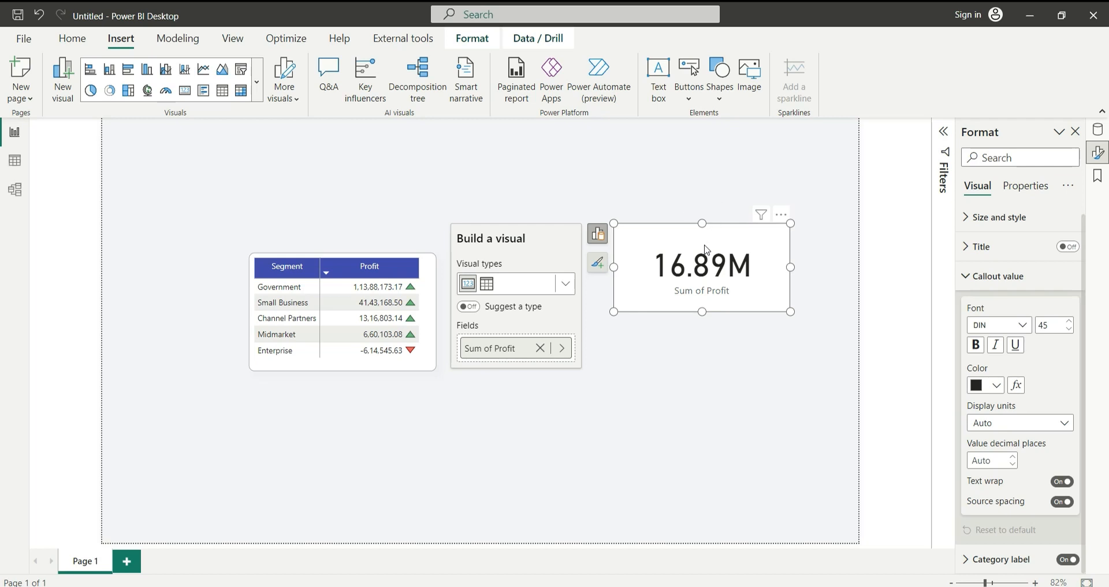
pyautogui.press('Delete')
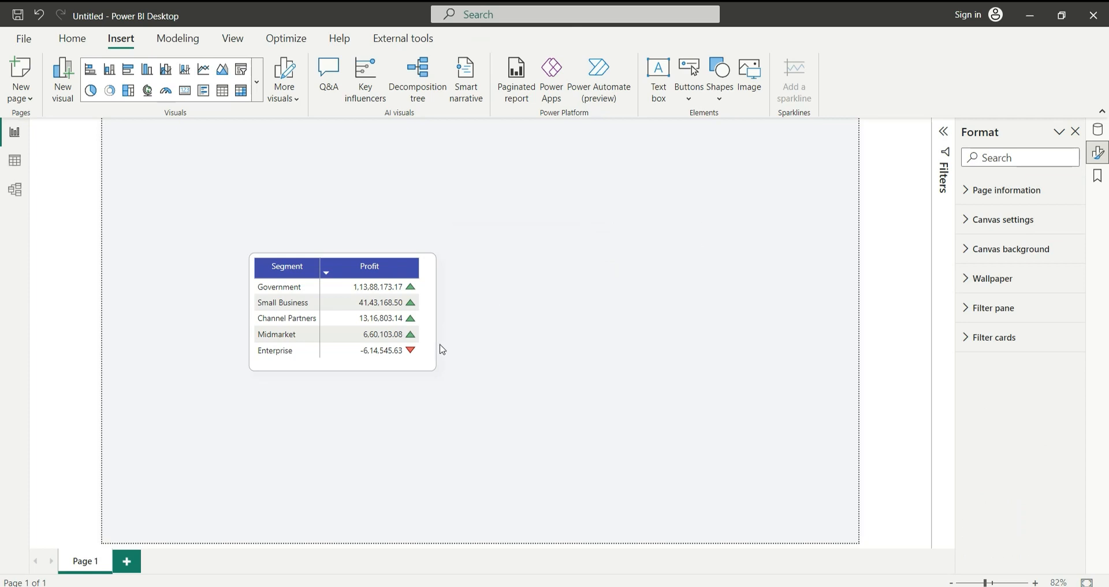
# Step: Duplicate the Segment and Profit table and place the copy to the right of the original, aligned with it
pyautogui.click(426, 371)
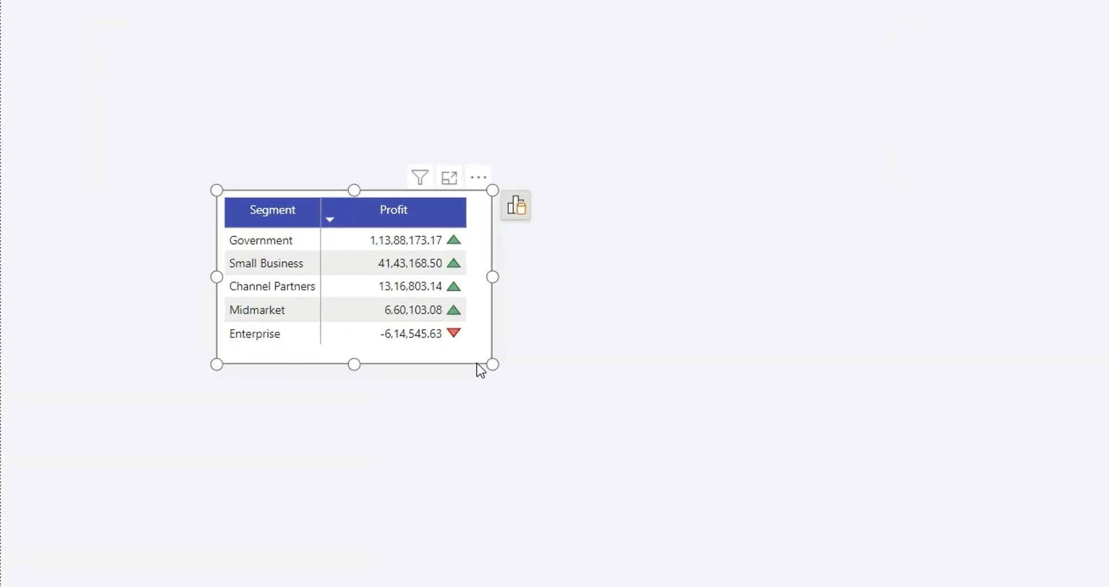
pyautogui.hotkey('ctrl', 'v')
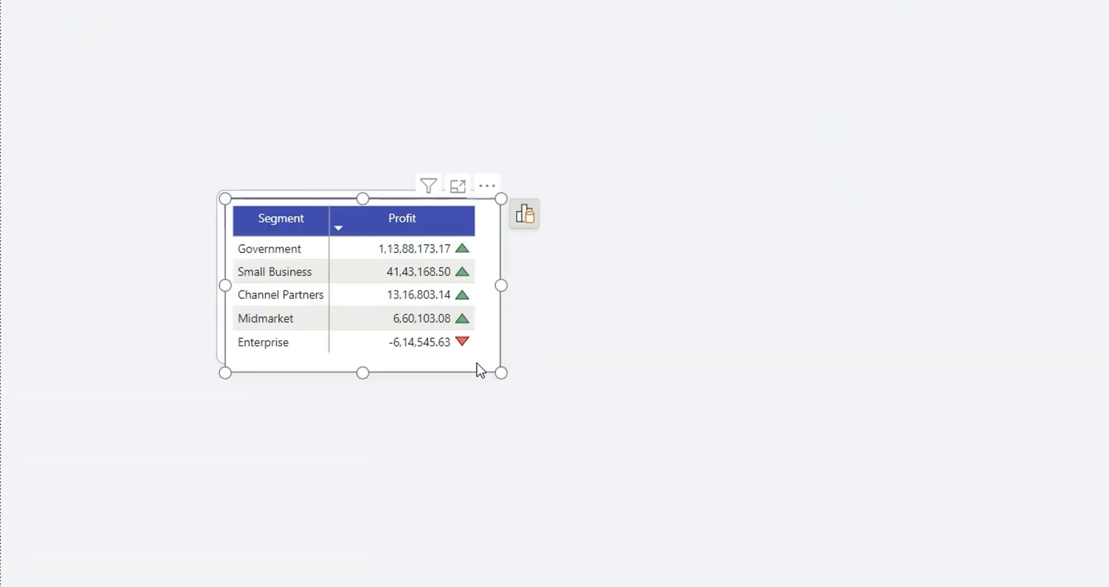
pyautogui.moveTo(453, 364); pyautogui.dragTo(793, 361)
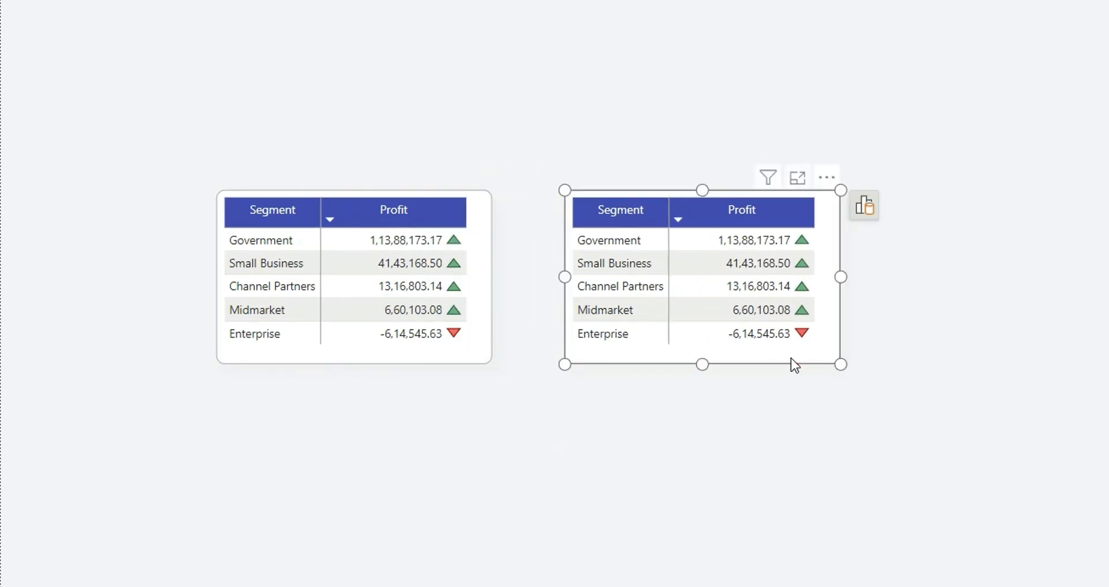
# Step: Remove the Segment column from the copied table and narrow its Profit column
pyautogui.click(875, 206)
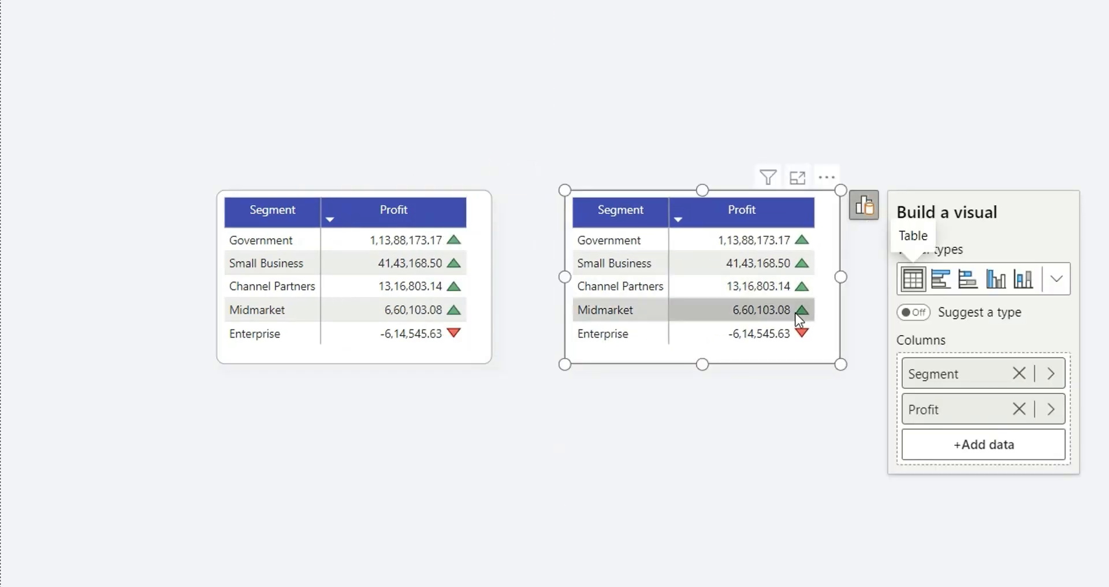
pyautogui.click(1019, 374)
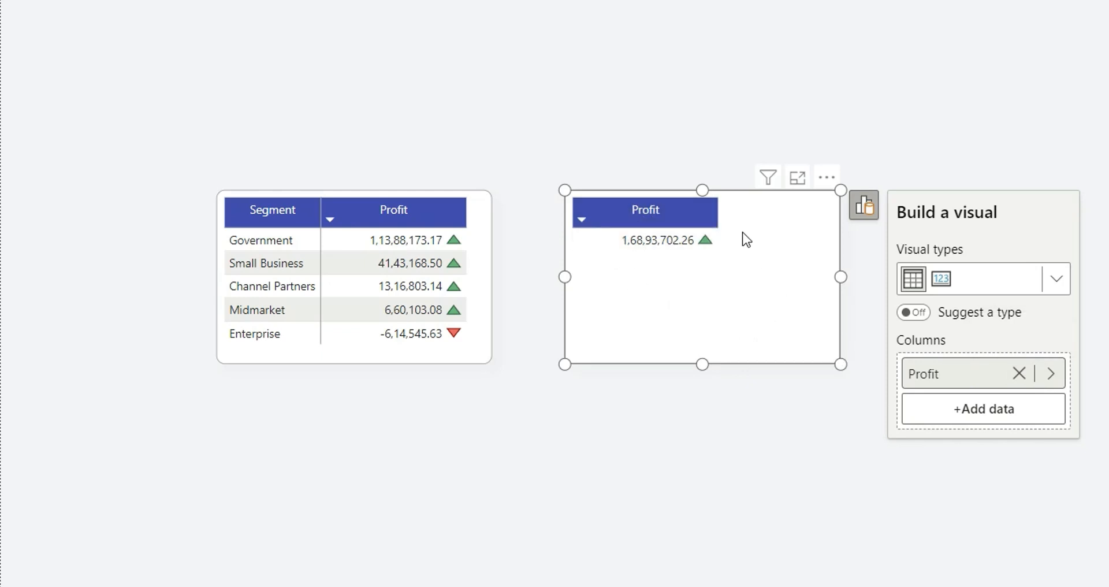
pyautogui.moveTo(719, 213); pyautogui.dragTo(691, 215)
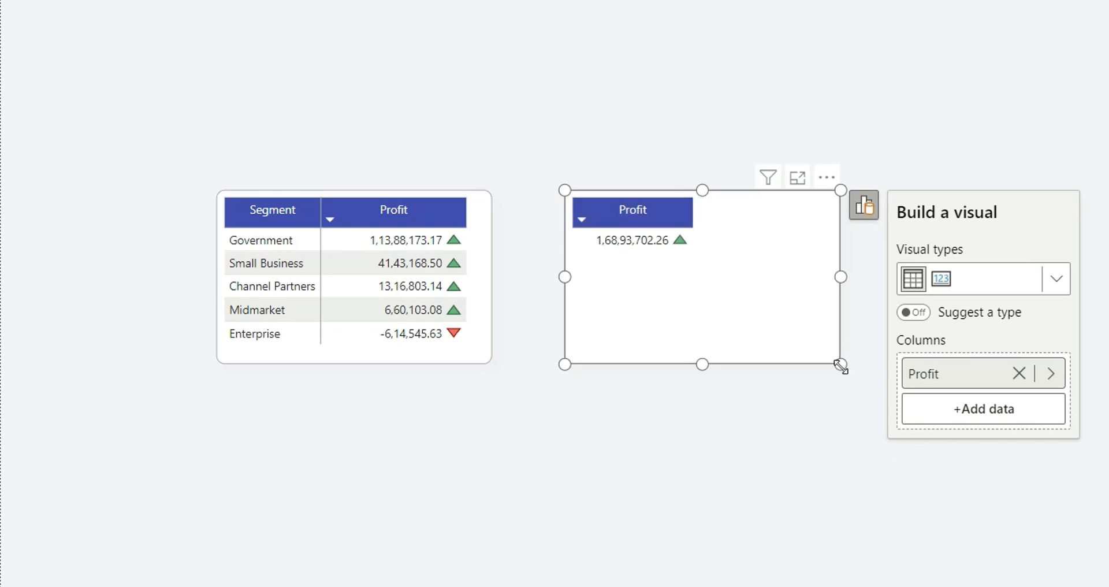
# Step: Shrink the copied table to fit closely around its Profit value and set its column header background to white
pyautogui.moveTo(839, 364); pyautogui.dragTo(717, 269)
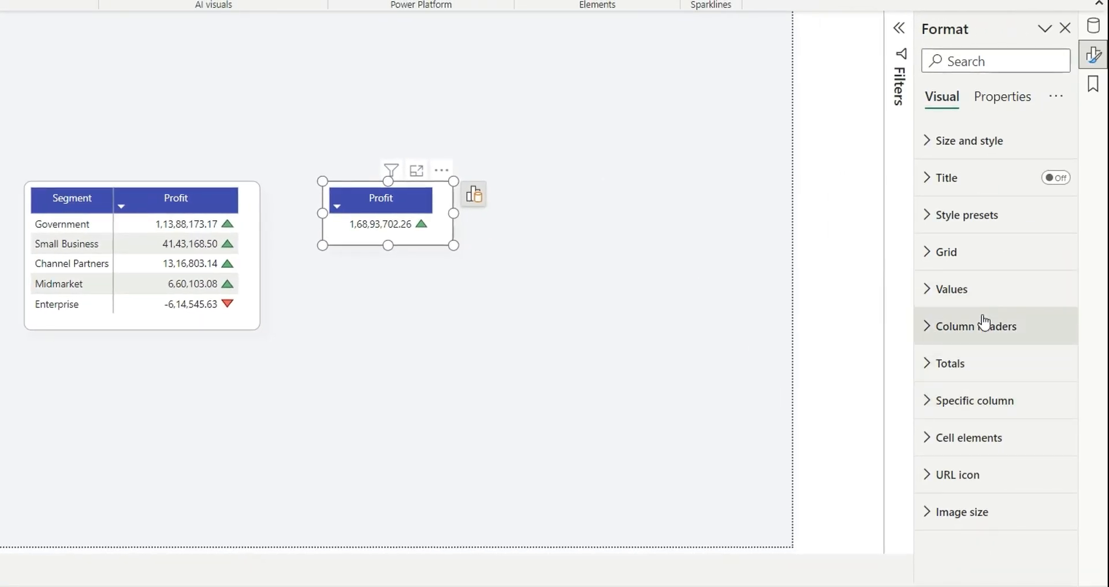
pyautogui.click(971, 328)
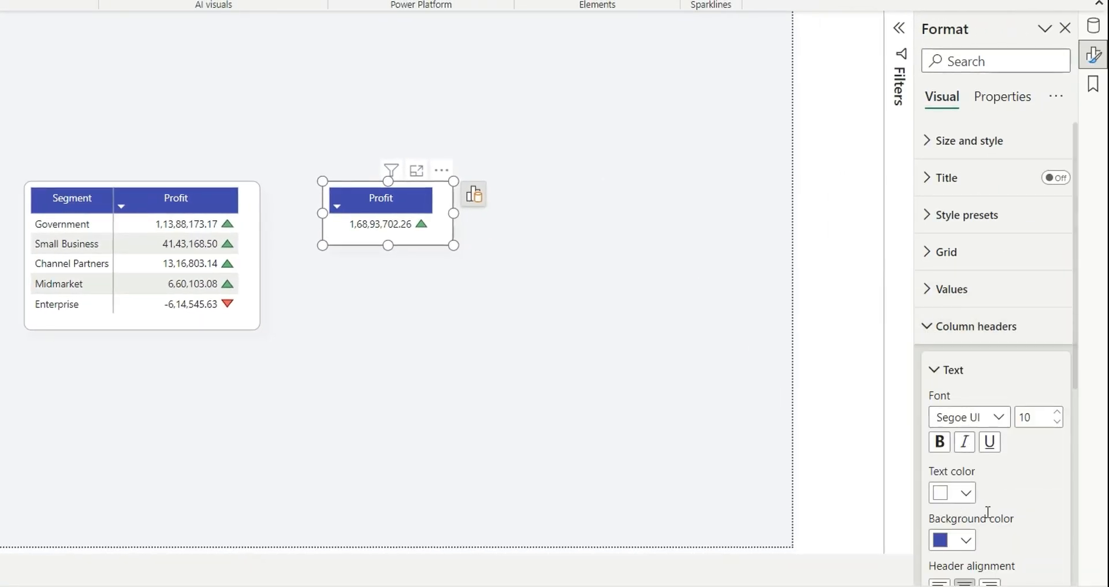
pyautogui.scroll(-1, 989, 512)
pyautogui.click(962, 471)
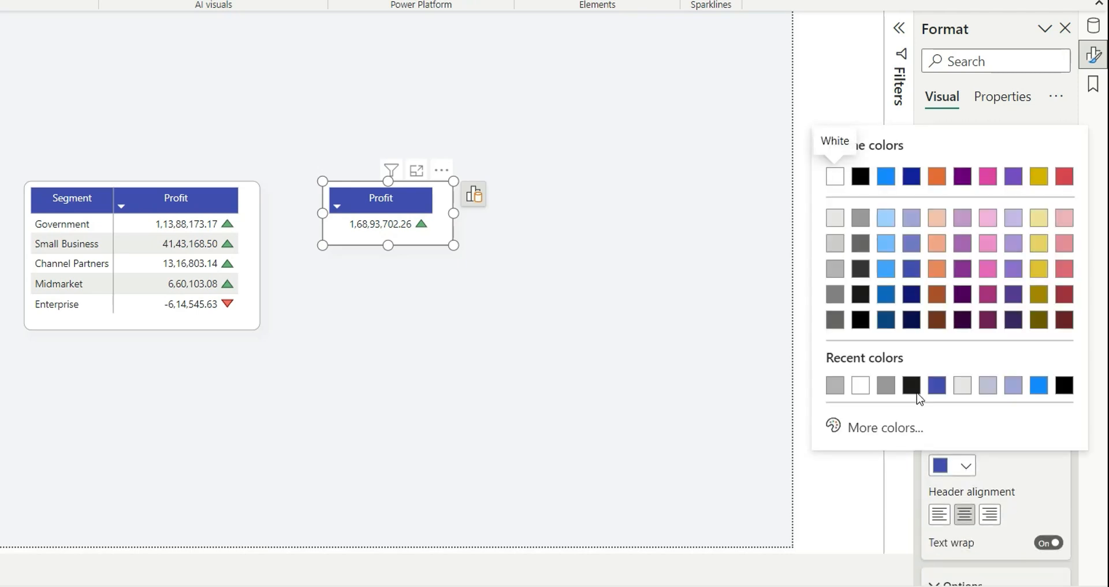
pyautogui.click(859, 386)
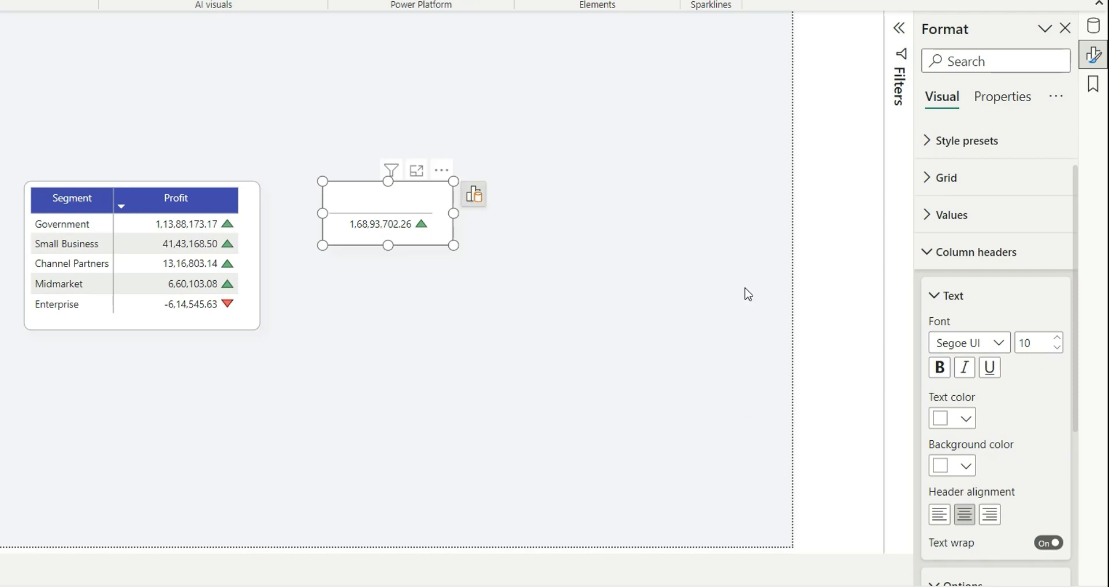
# Step: Set the copied table's column header font size to 8 and narrow the visual slightly
pyautogui.click(1059, 349)
pyautogui.click(1058, 348)
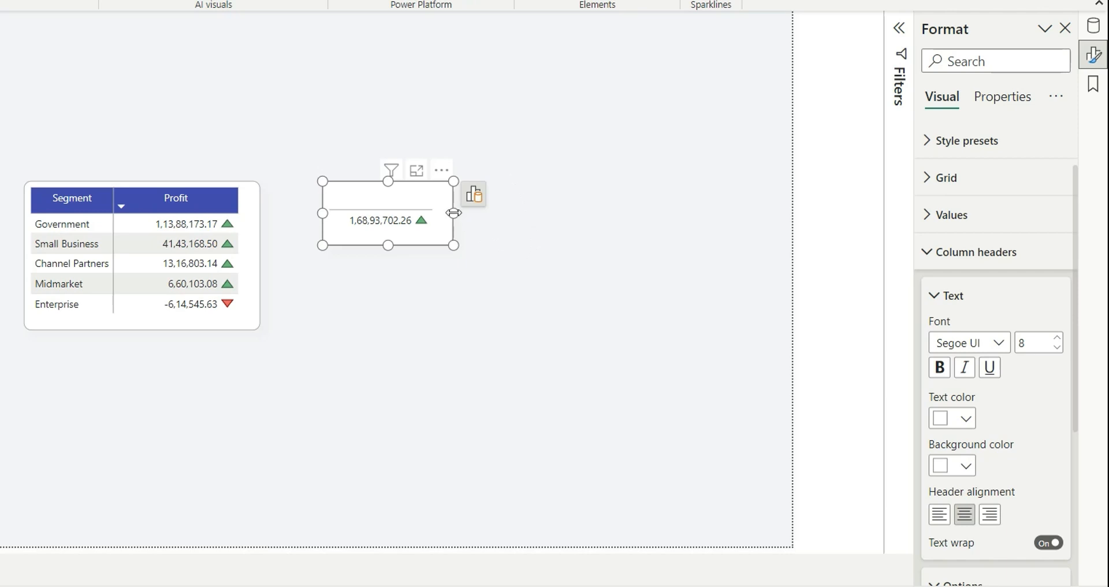
pyautogui.moveTo(451, 213); pyautogui.dragTo(444, 213)
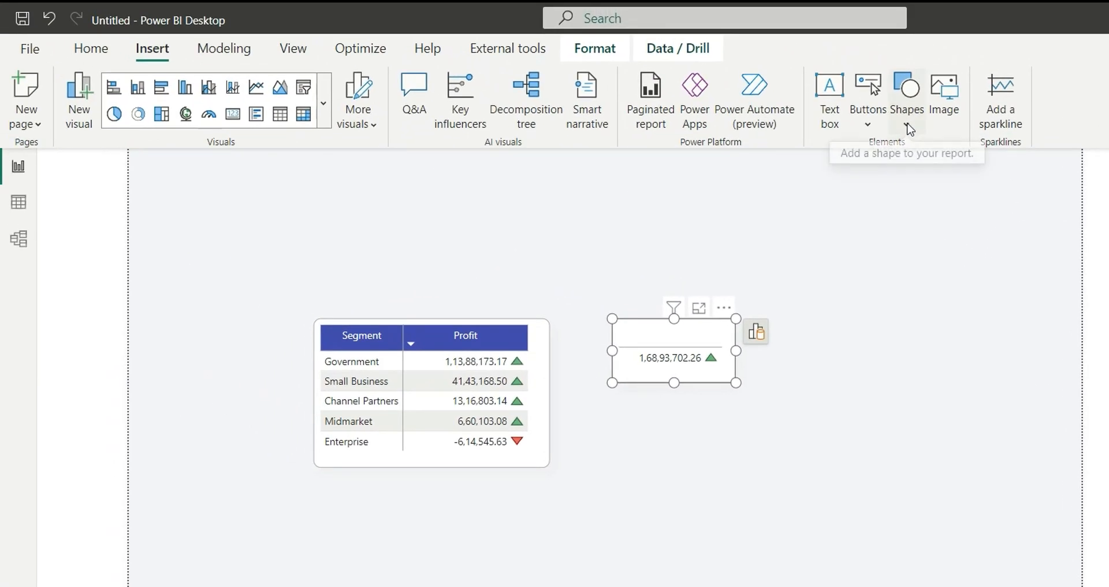
# Step: Insert a rectangle shape on the page and turn off its fill and border
pyautogui.click(909, 122)
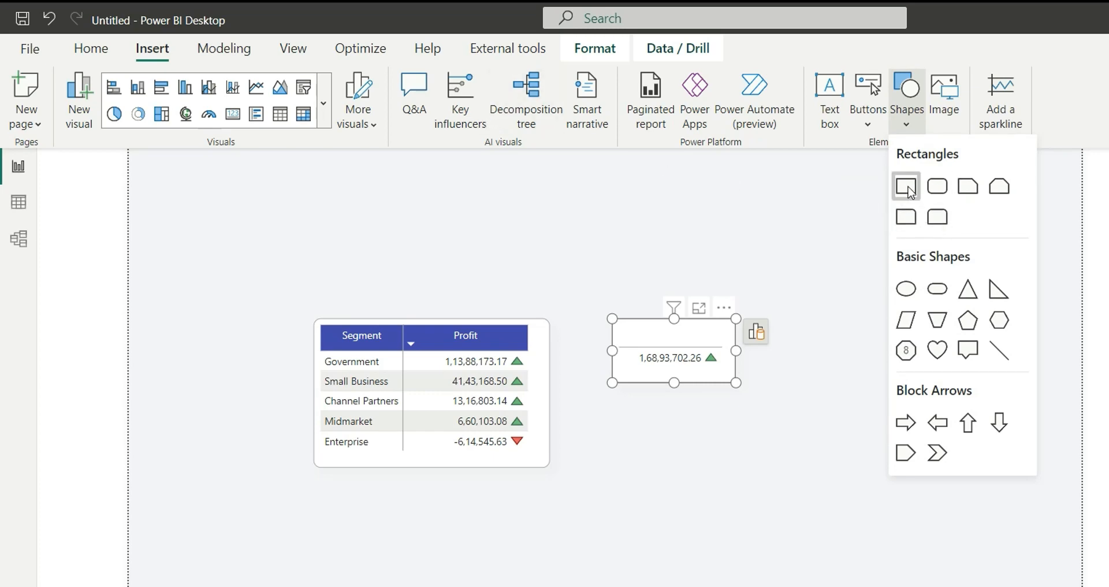
pyautogui.click(910, 191)
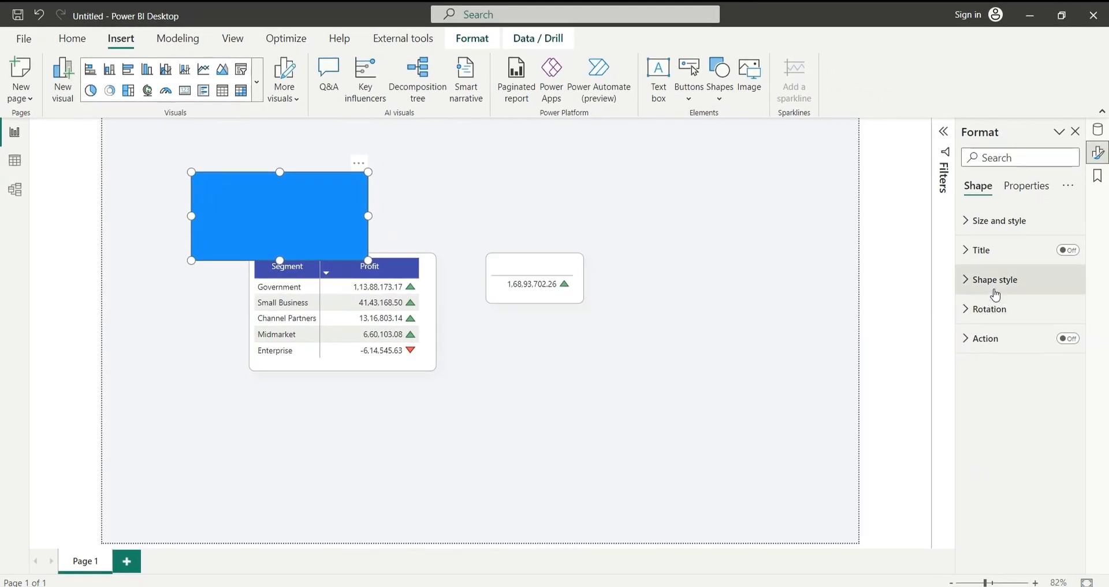
pyautogui.click(996, 282)
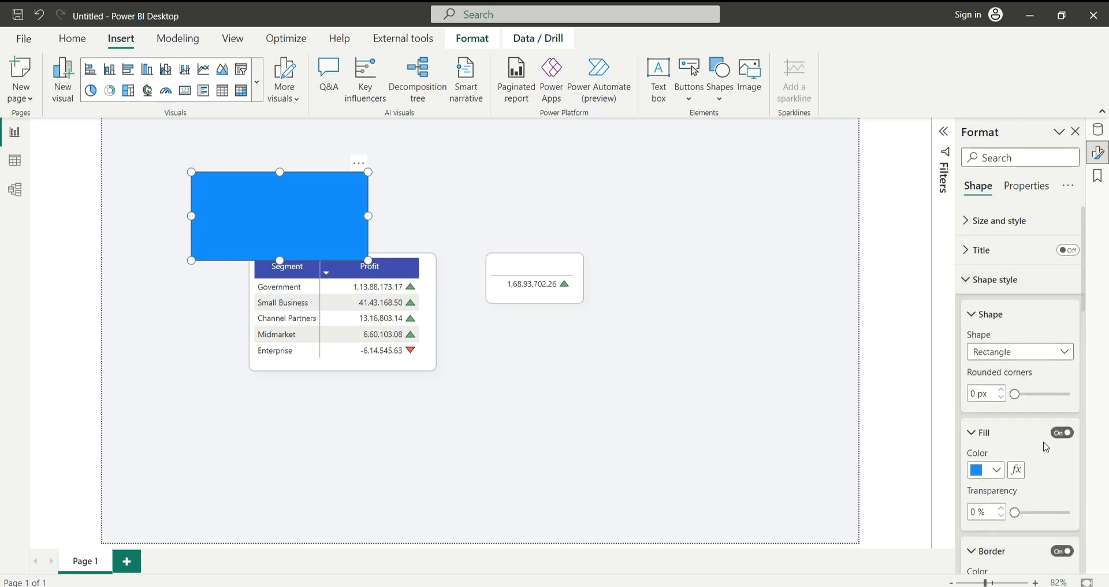
pyautogui.click(1062, 433)
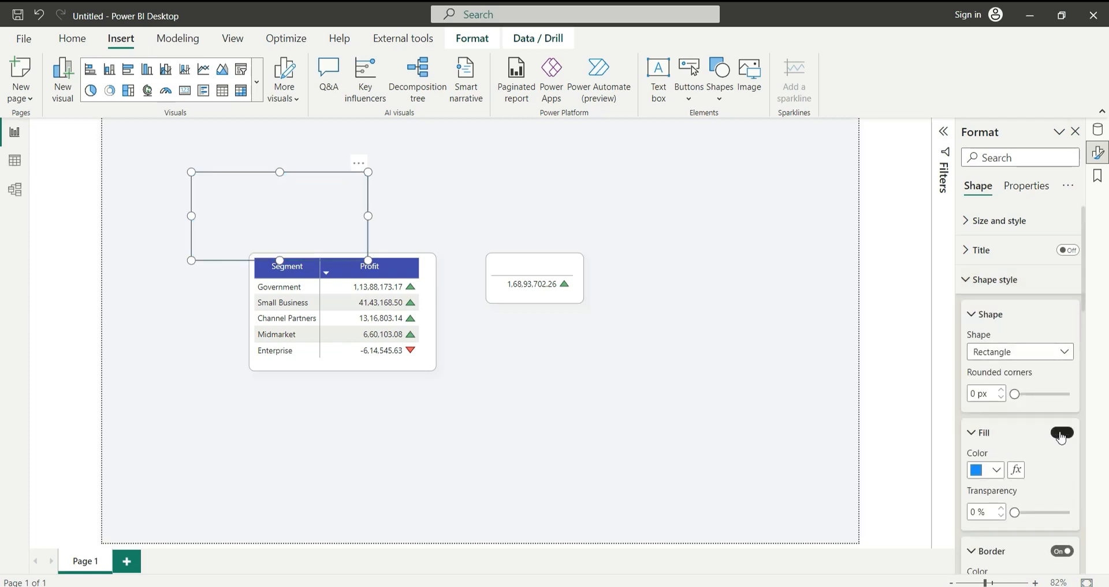
pyautogui.click(1062, 551)
# Step: Turn on the rectangle's text, enter "Profit", and format it in near-black at font size 12
pyautogui.scroll(-3, 1046, 486)
pyautogui.scroll(-3, 1046, 463)
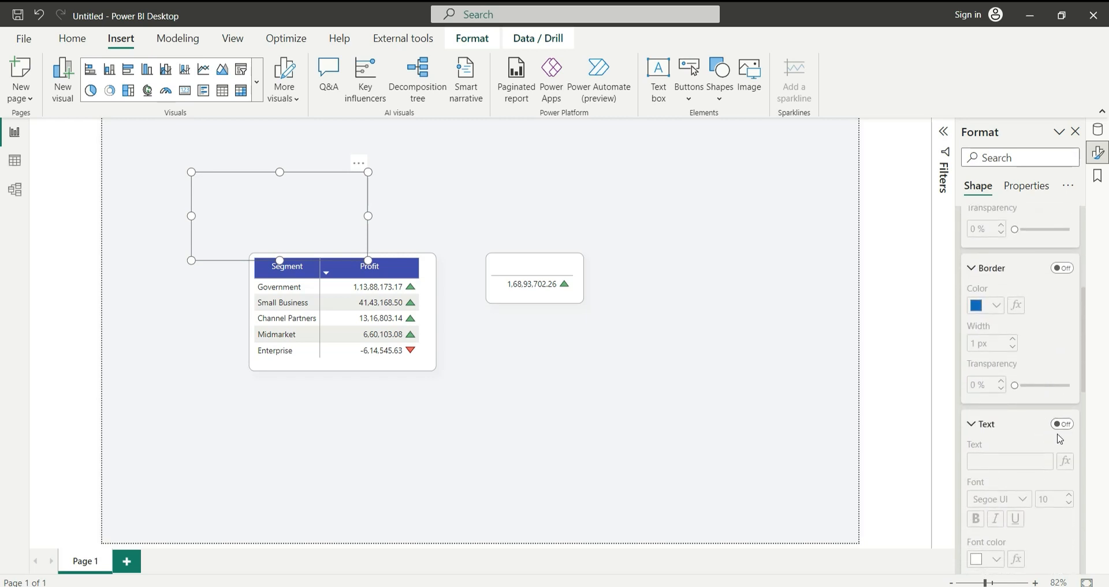
pyautogui.click(1062, 425)
pyautogui.click(1005, 462)
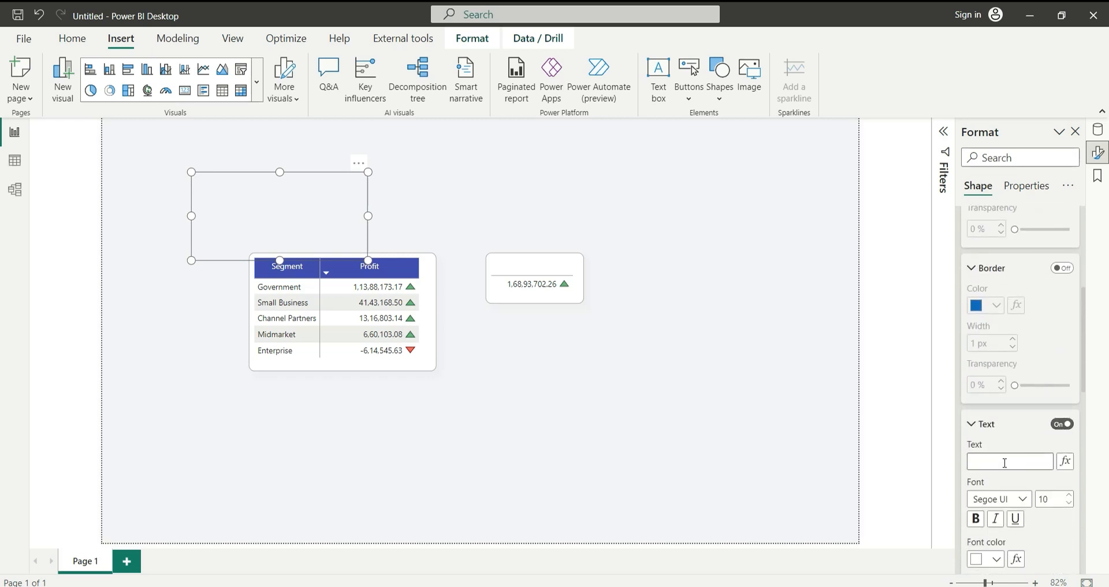
pyautogui.write('Profit')
pyautogui.click(995, 560)
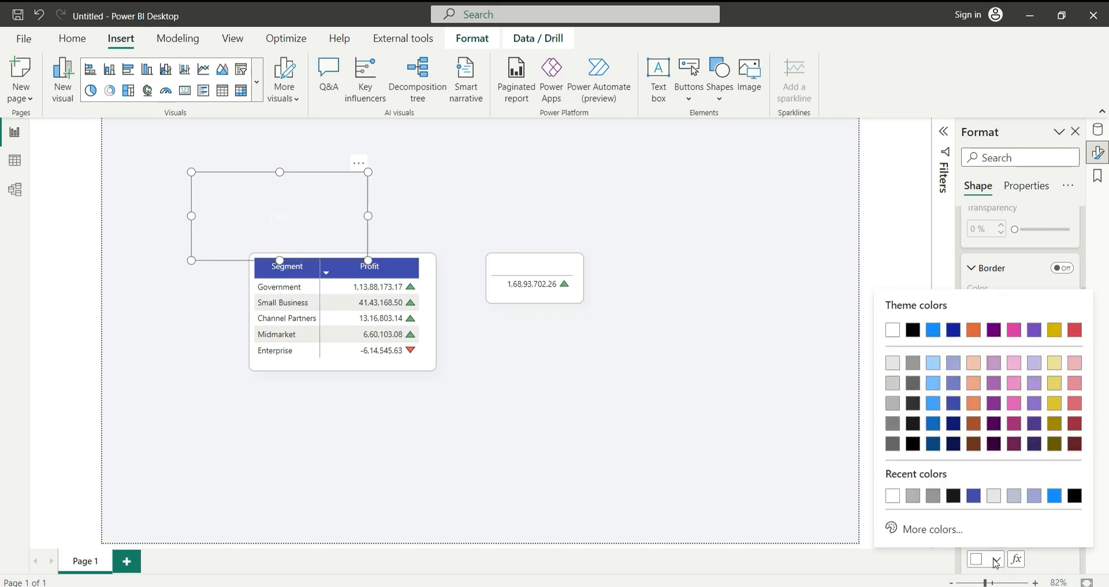
pyautogui.click(954, 498)
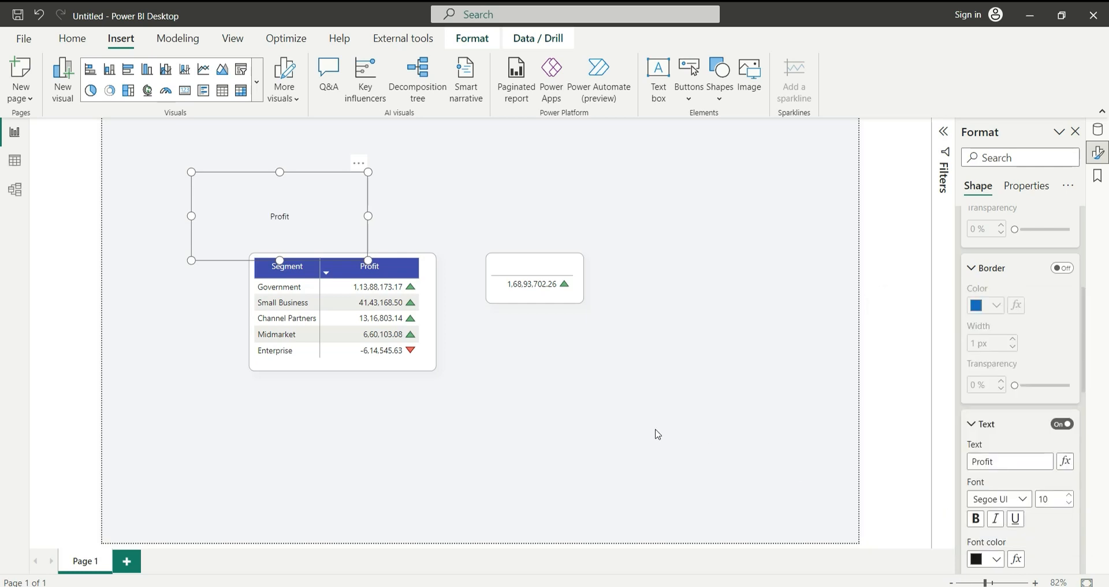
pyautogui.click(1068, 496)
pyautogui.click(1069, 495)
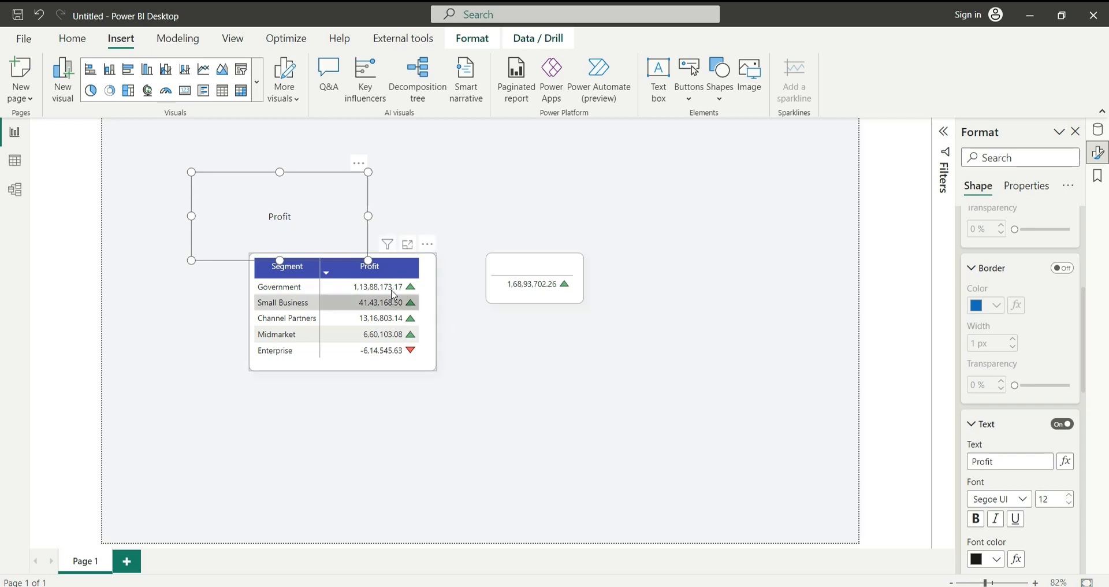
# Step: Place and shrink the Profit text shape over the copied table's blank header, and align its text horizontally to the left
pyautogui.moveTo(278, 239); pyautogui.dragTo(578, 321)
pyautogui.moveTo(670, 340); pyautogui.dragTo(575, 279)
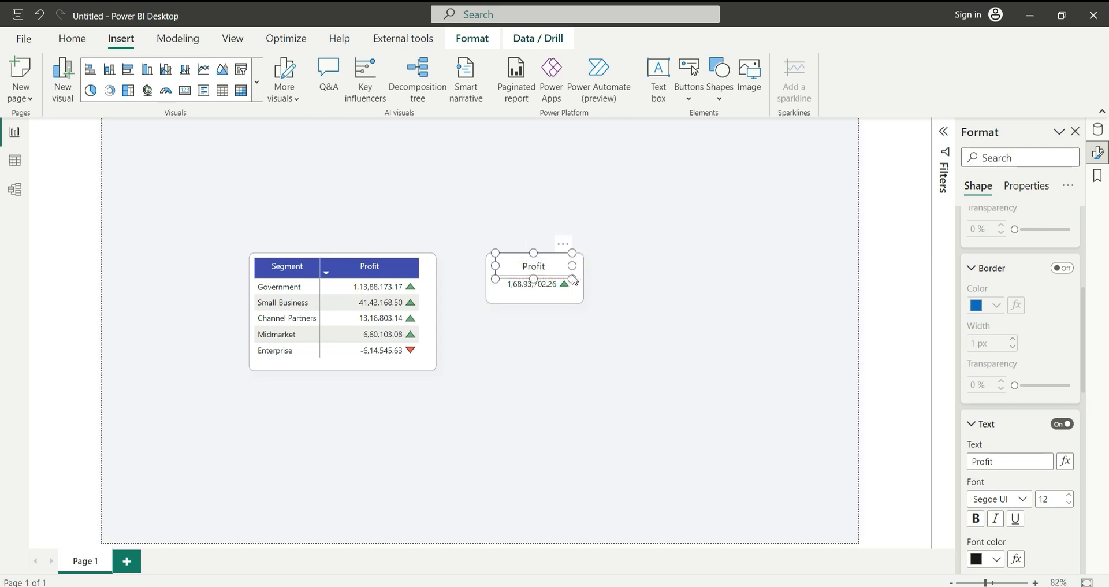
pyautogui.scroll(-3, 1014, 405)
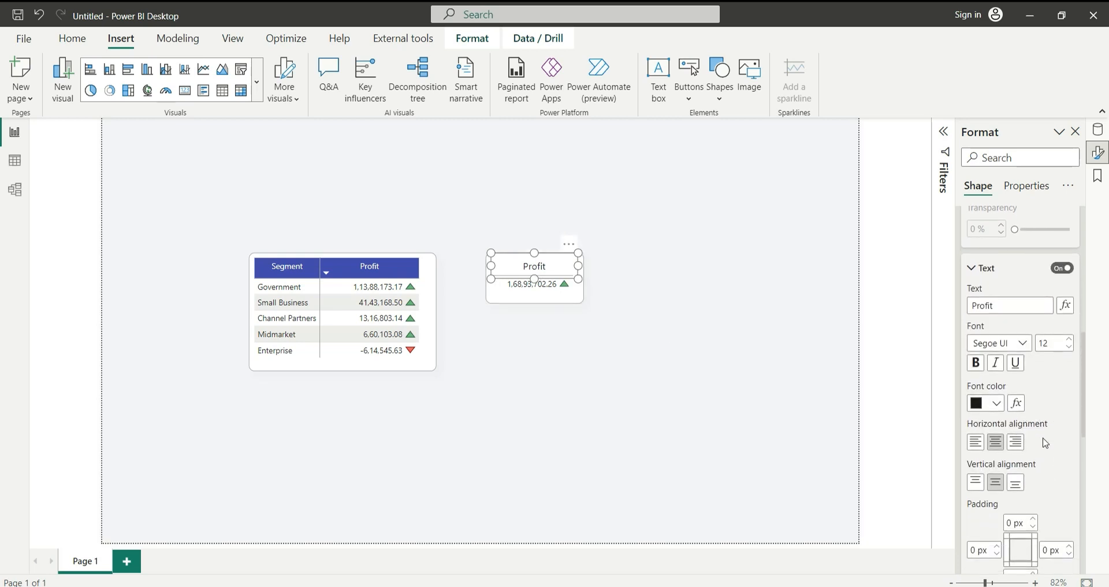
pyautogui.click(976, 443)
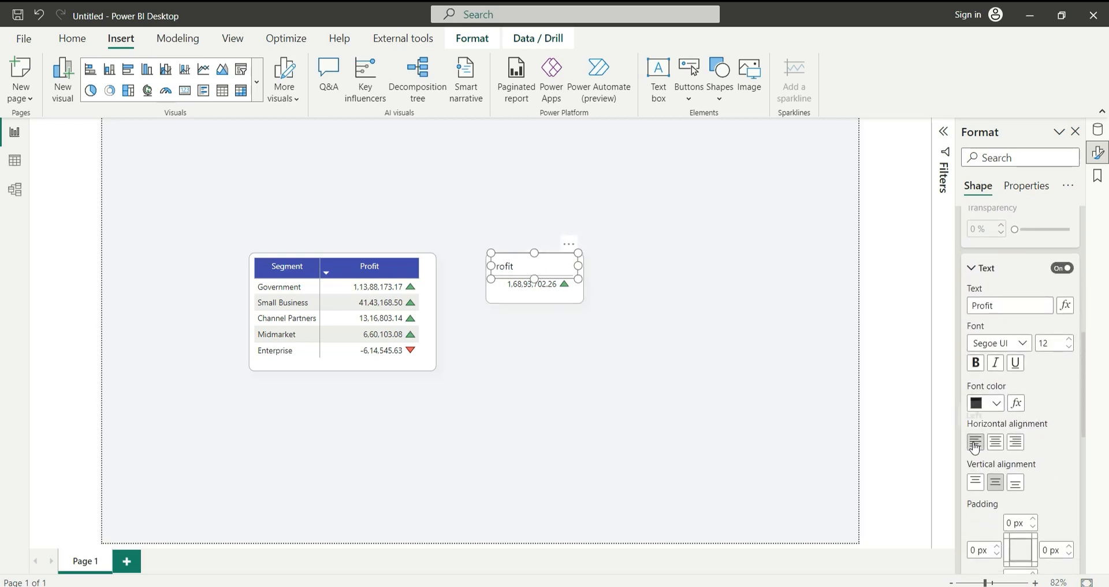
pyautogui.click(1015, 442)
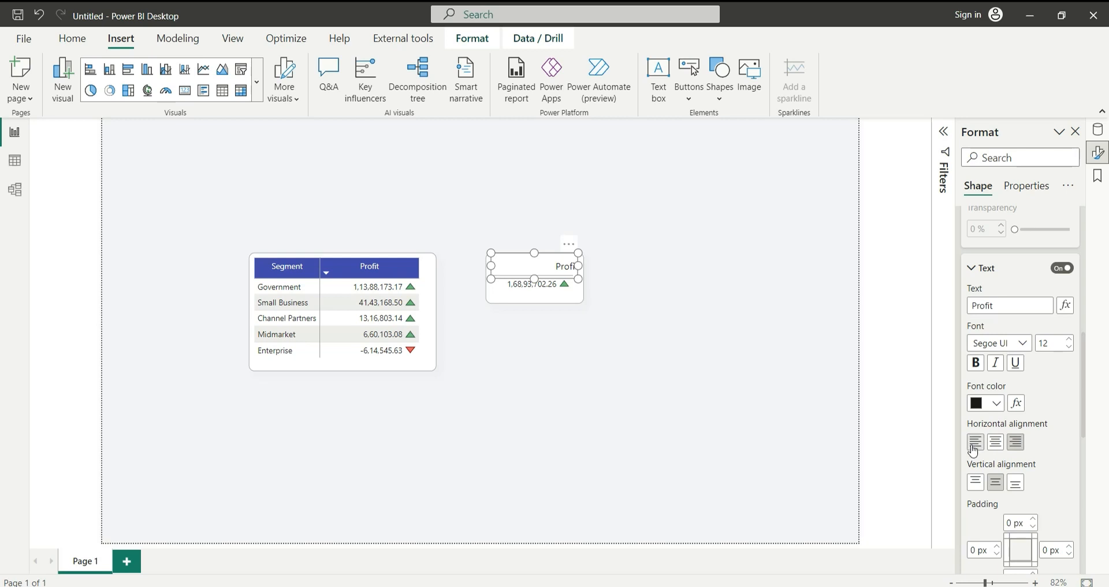
pyautogui.click(970, 442)
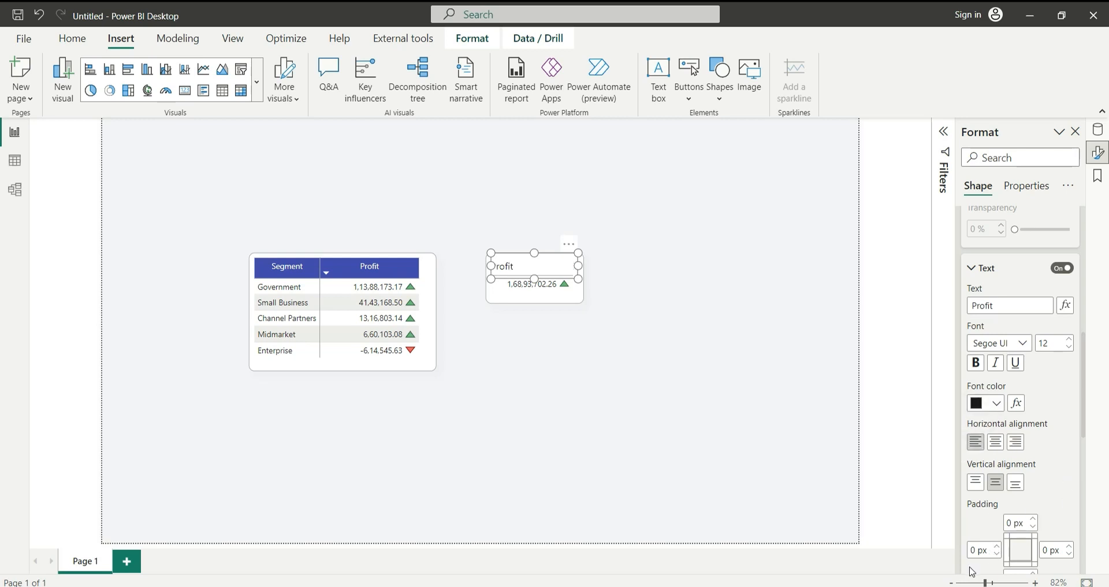
# Step: Set the shape text's left padding to 26 px and nudge it slightly higher to line up Profit with the value below
pyautogui.click(973, 551)
pyautogui.write('25')
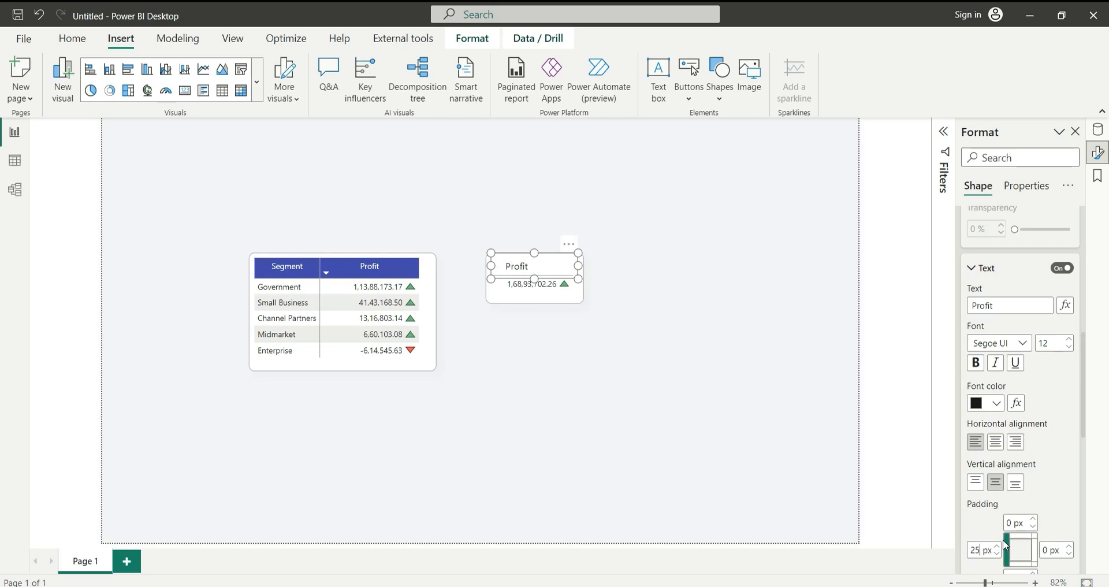
pyautogui.press('BackSpace')
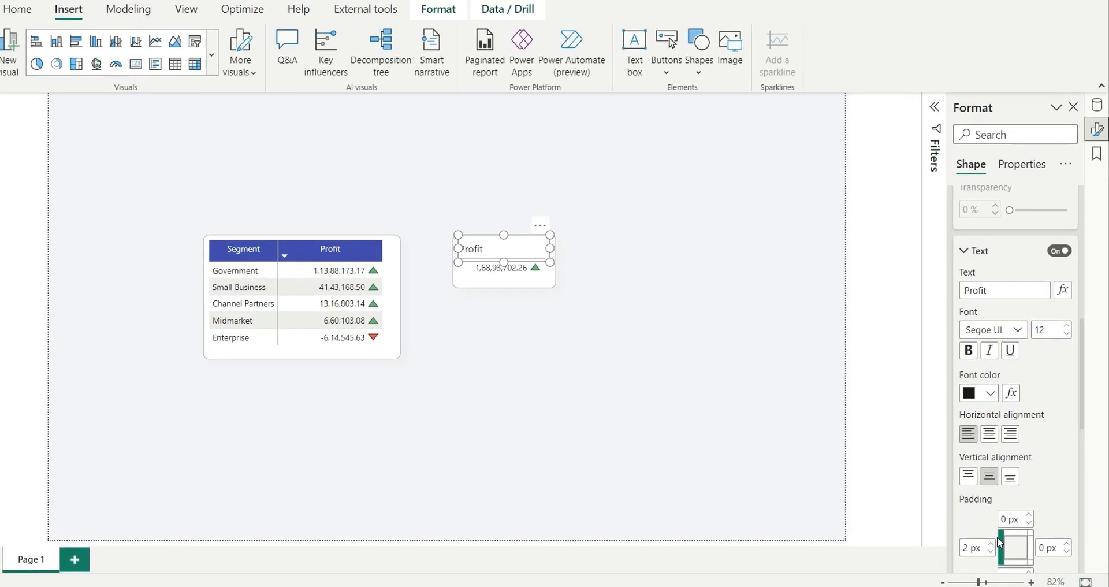
pyautogui.write('6')
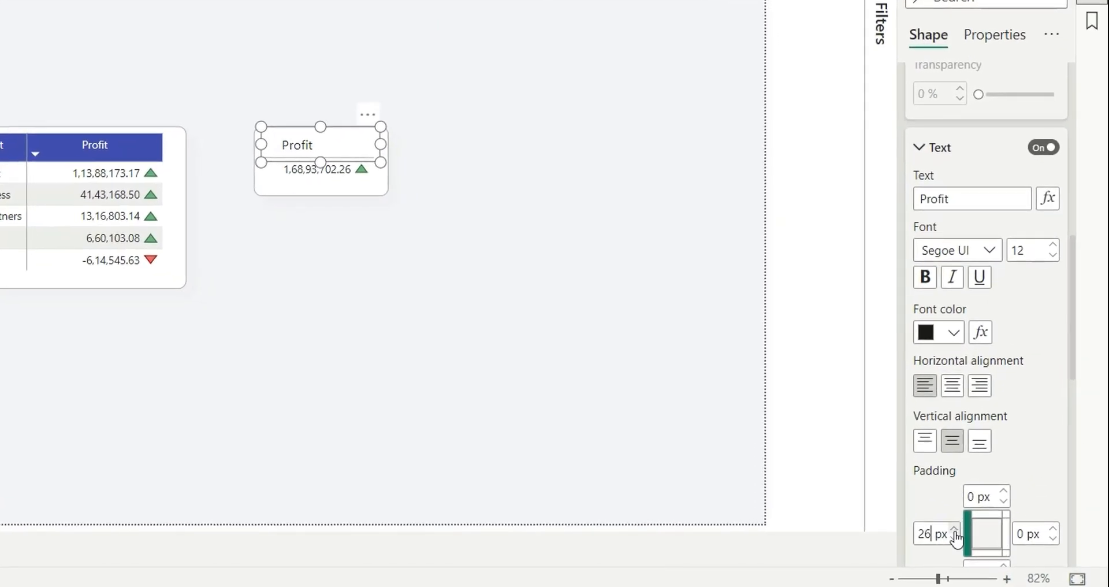
pyautogui.click(954, 529)
pyautogui.click(955, 529)
pyautogui.click(479, 187)
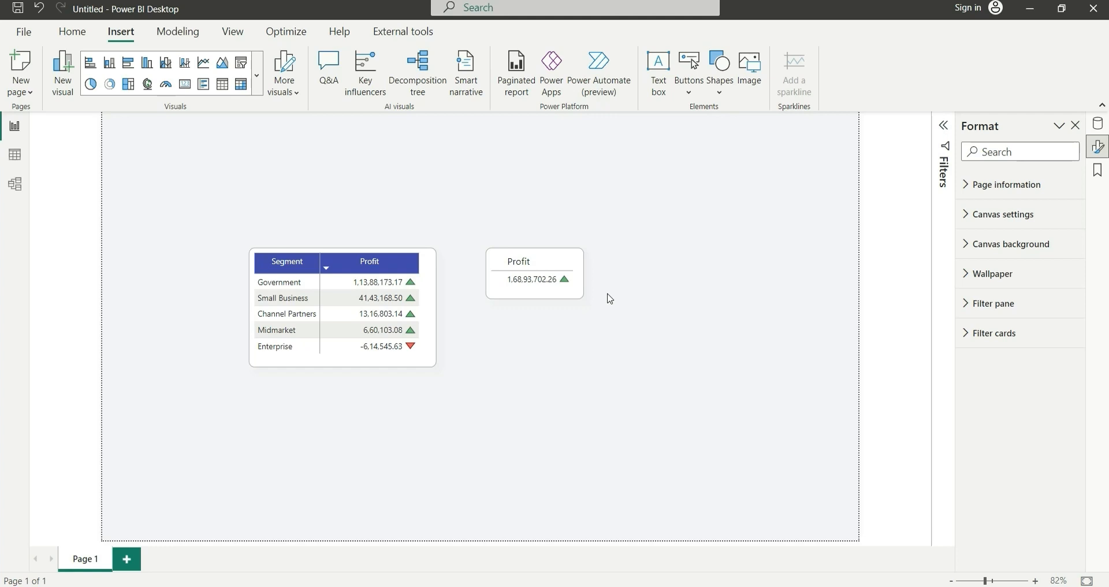
# Step: Set the copied table's grid border color to white to hide the line under the header
pyautogui.click(580, 292)
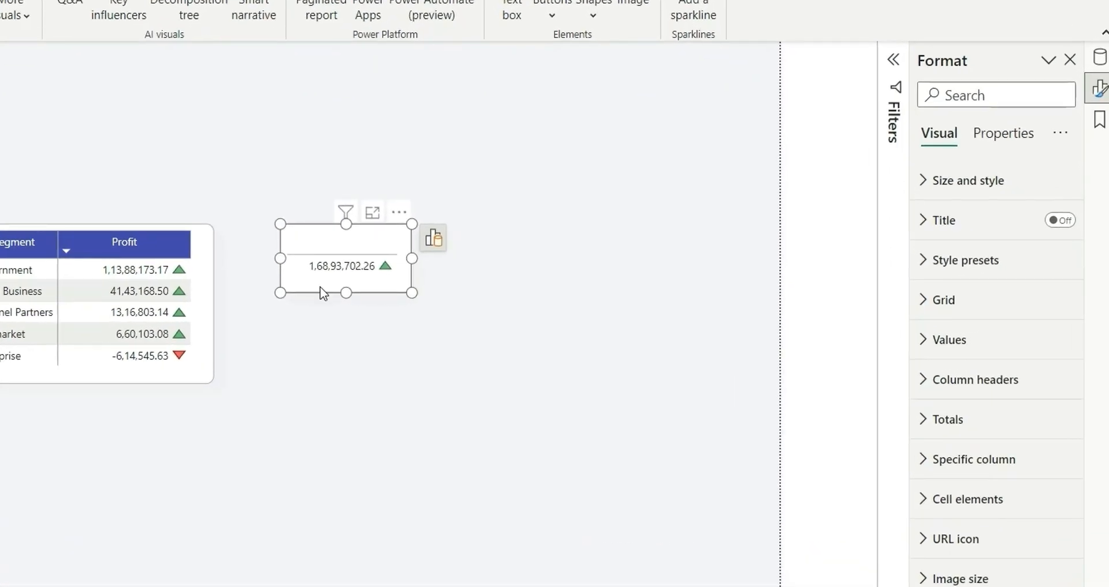
pyautogui.click(957, 314)
pyautogui.scroll(-5, 1006, 449)
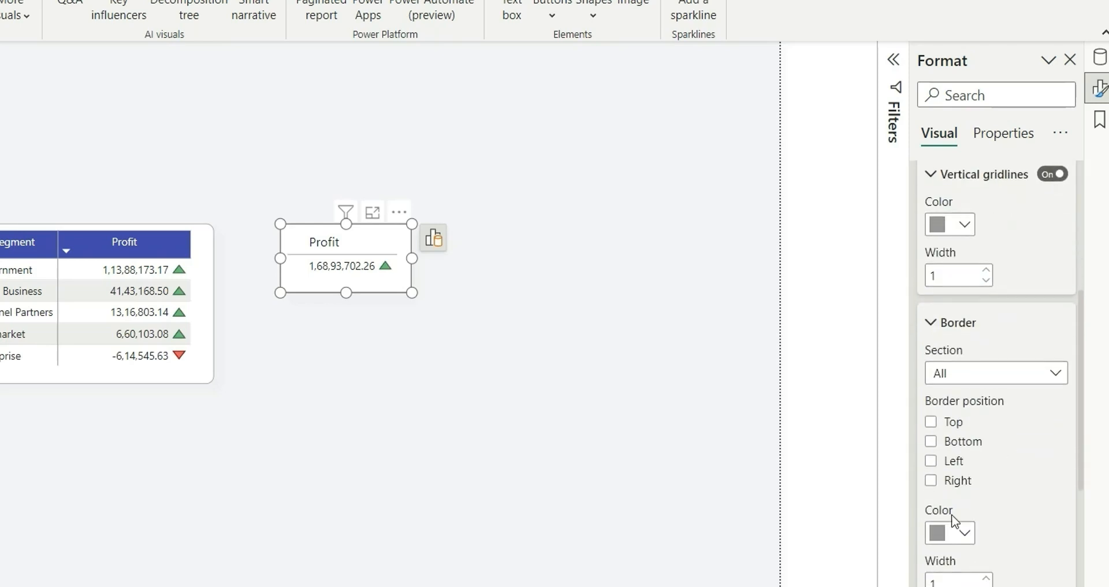
pyautogui.click(953, 530)
pyautogui.click(855, 448)
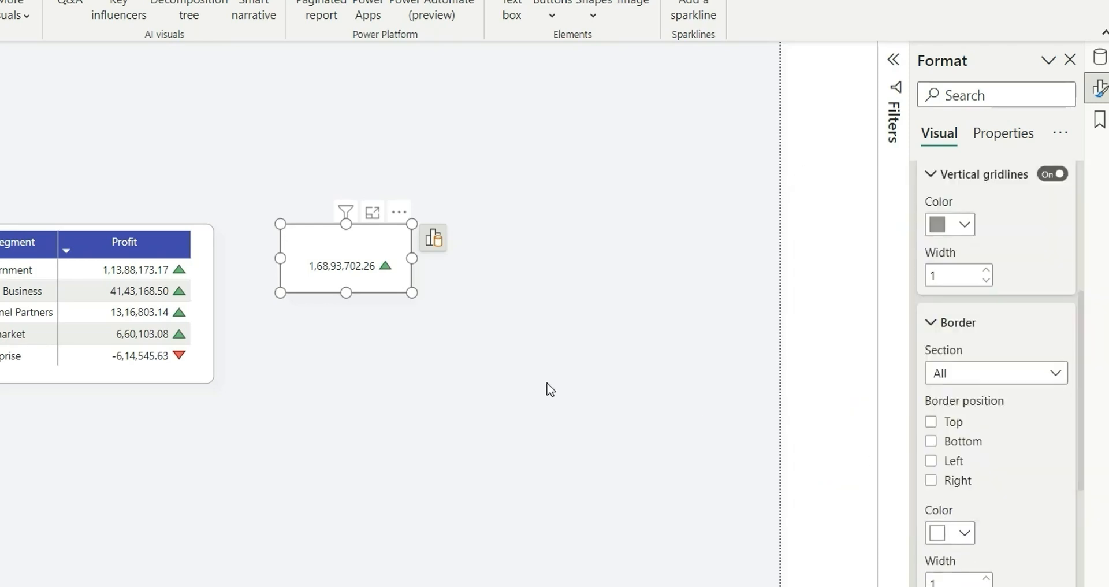
pyautogui.click(599, 420)
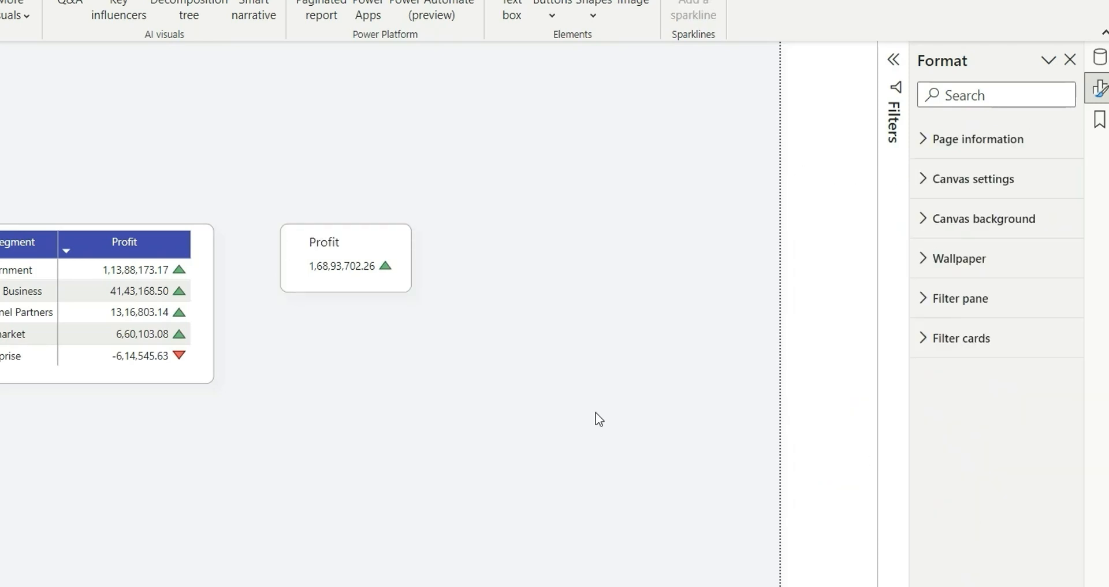